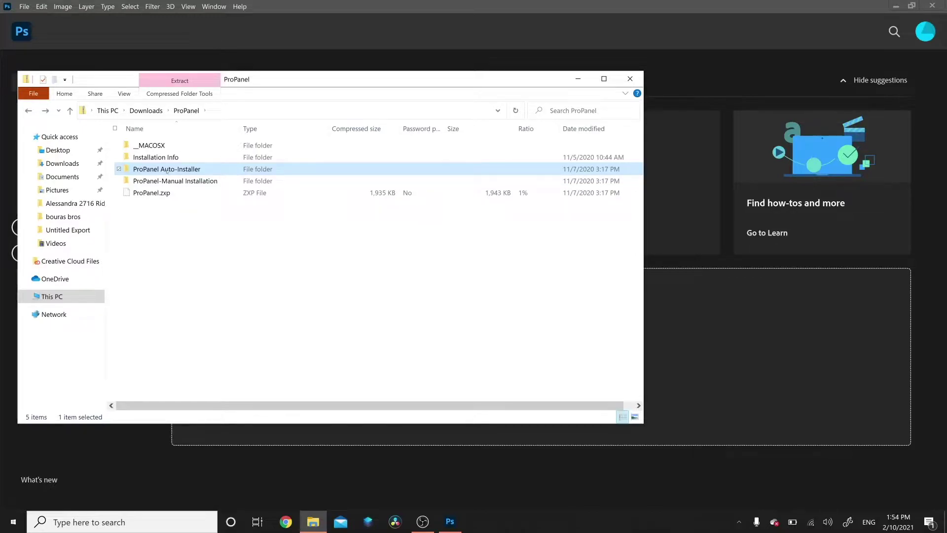
- Copy the ProPanel folder and ProPanel Auto Installer script from the ProPanel Auto-Installer folder
{"action": "double_click", "coordinate": [166, 169]}
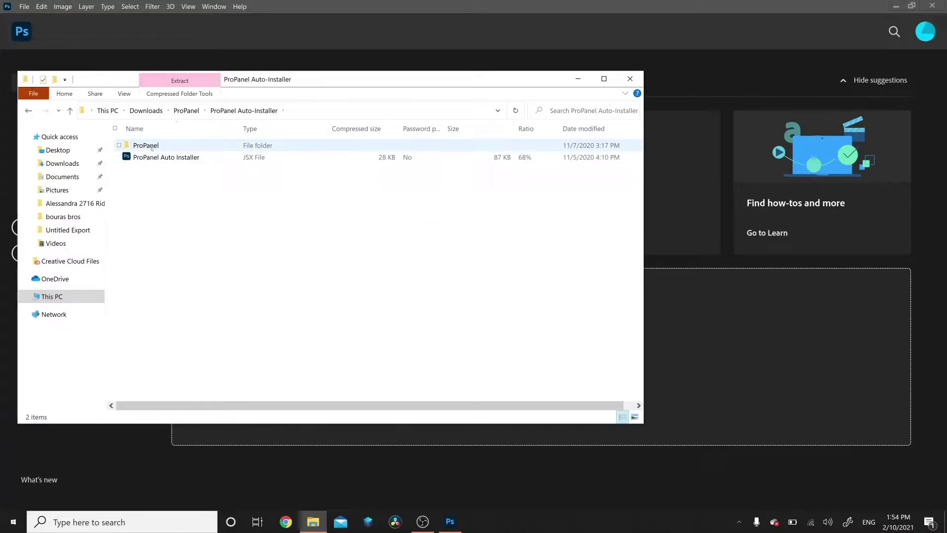
{"action": "left_click", "coordinate": [156, 158]}
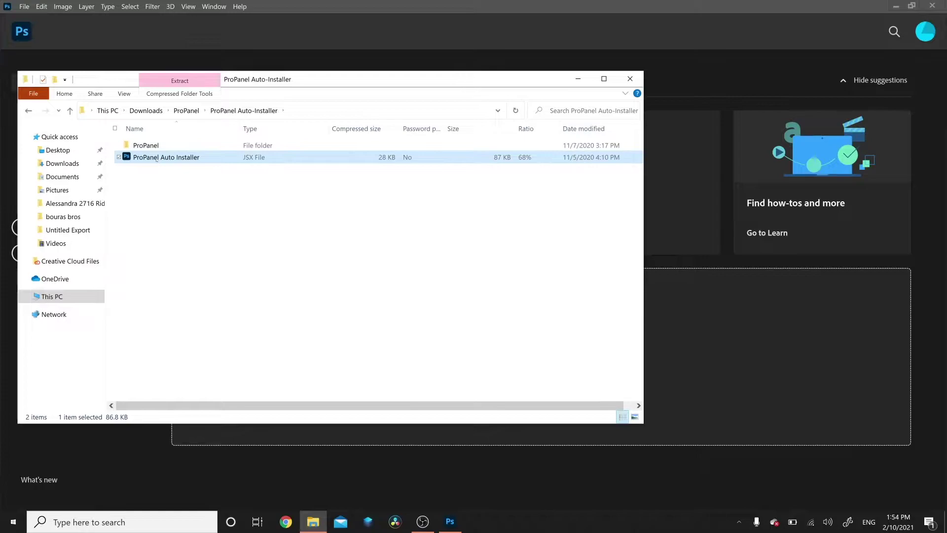
{"action": "left_click", "coordinate": [151, 144], "text": "ctrl"}
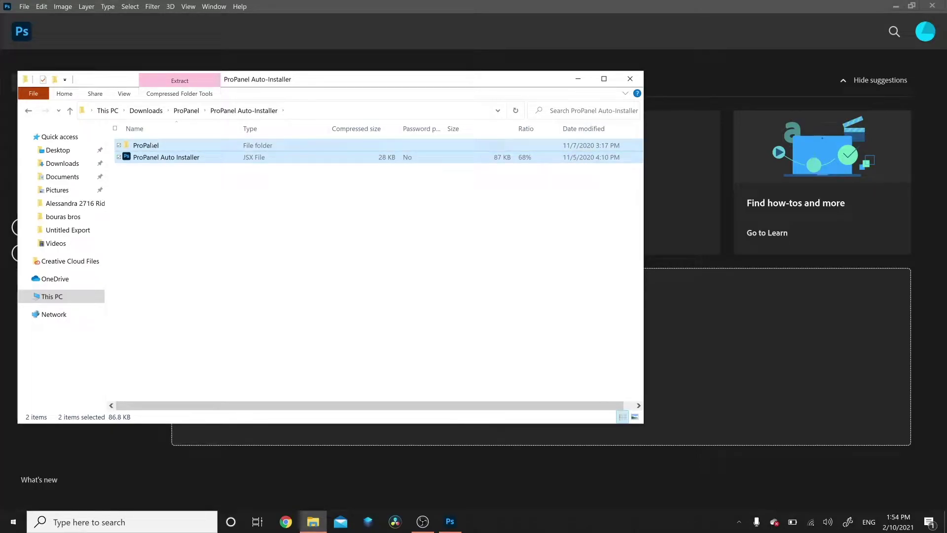
{"action": "right_click", "coordinate": [156, 146]}
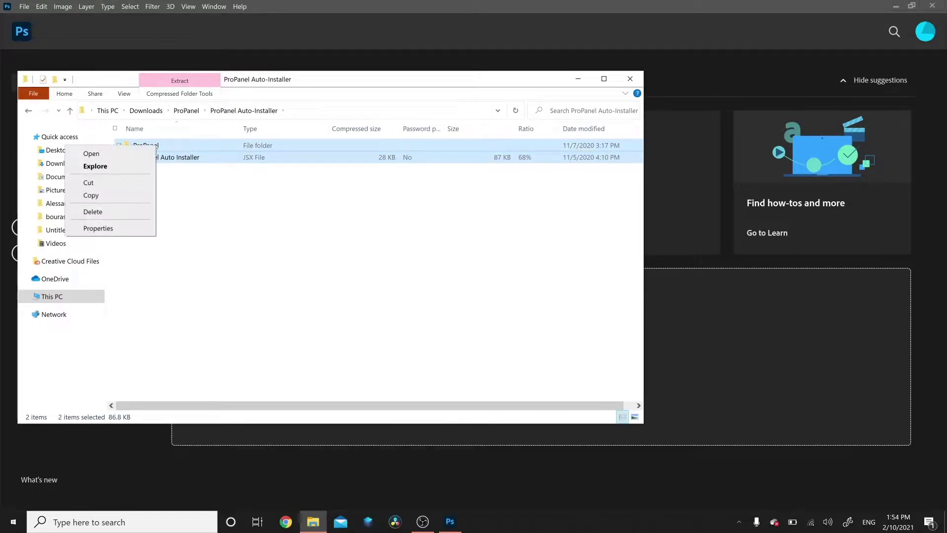
{"action": "left_click", "coordinate": [97, 196]}
- Paste both items into the Downloads folder and return to Photoshop
{"action": "left_click", "coordinate": [63, 164]}
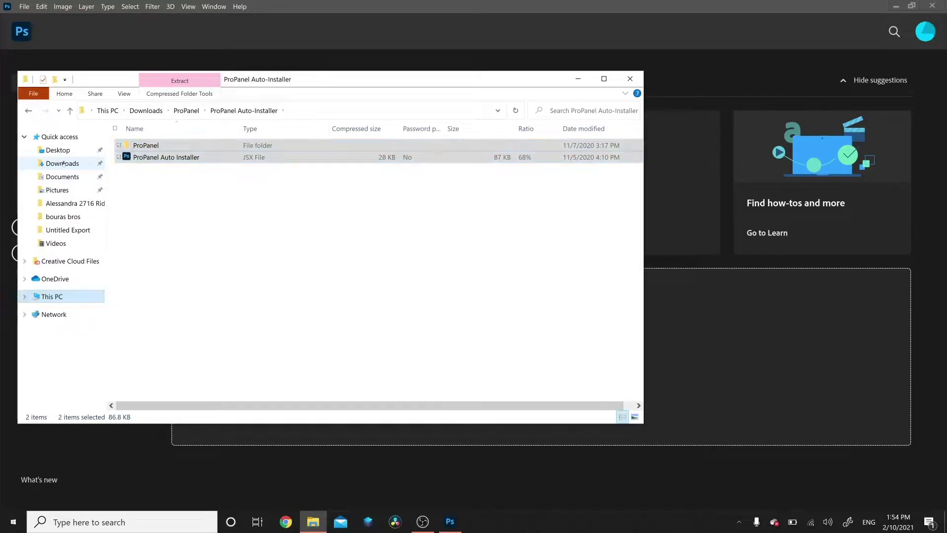
{"action": "right_click", "coordinate": [63, 164]}
{"action": "left_click", "coordinate": [38, 371]}
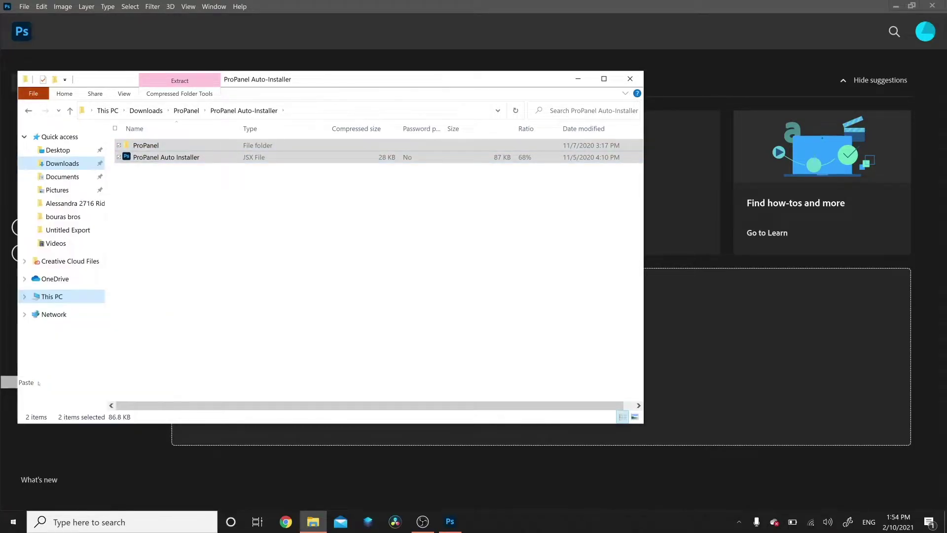
{"action": "left_click", "coordinate": [130, 38]}
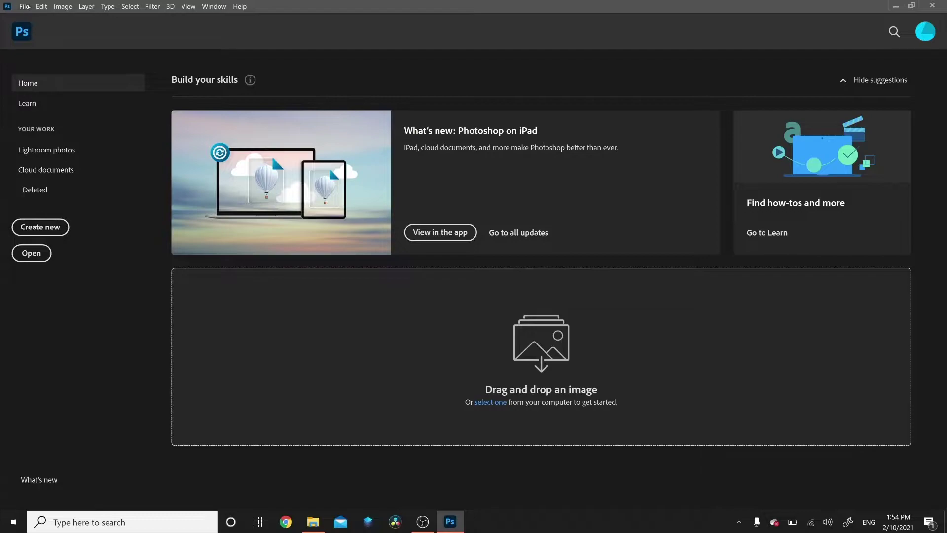
- Run the ProPanel Auto Installer script from Downloads via File > Scripts > Browse and confirm ProPanel v1.4.0 installed
{"action": "left_click", "coordinate": [25, 7]}
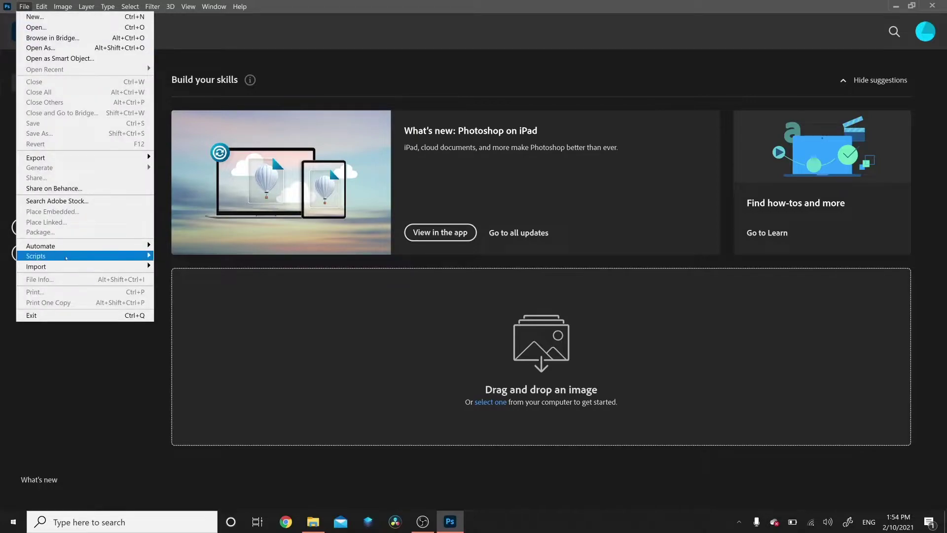
{"action": "mouse_move", "coordinate": [124, 256]}
{"action": "left_click", "coordinate": [208, 353]}
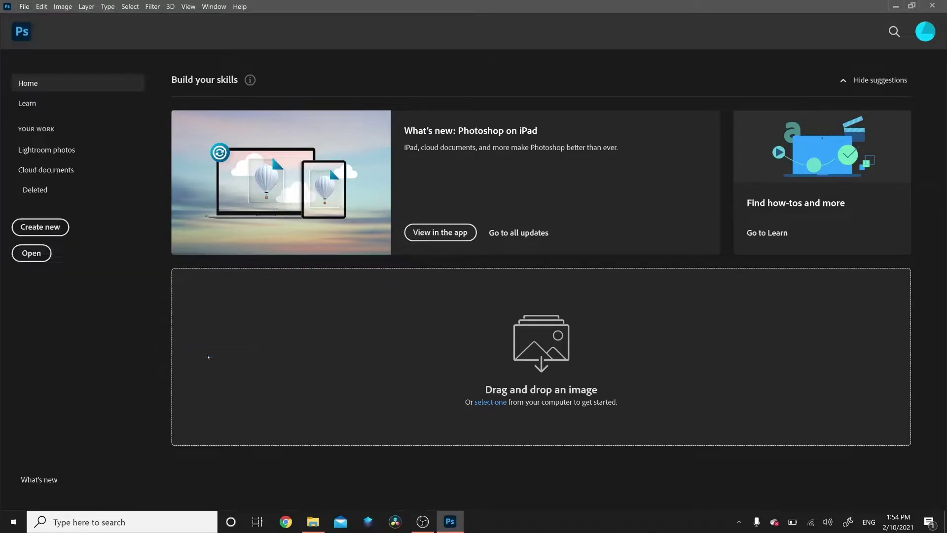
{"action": "left_click", "coordinate": [35, 94]}
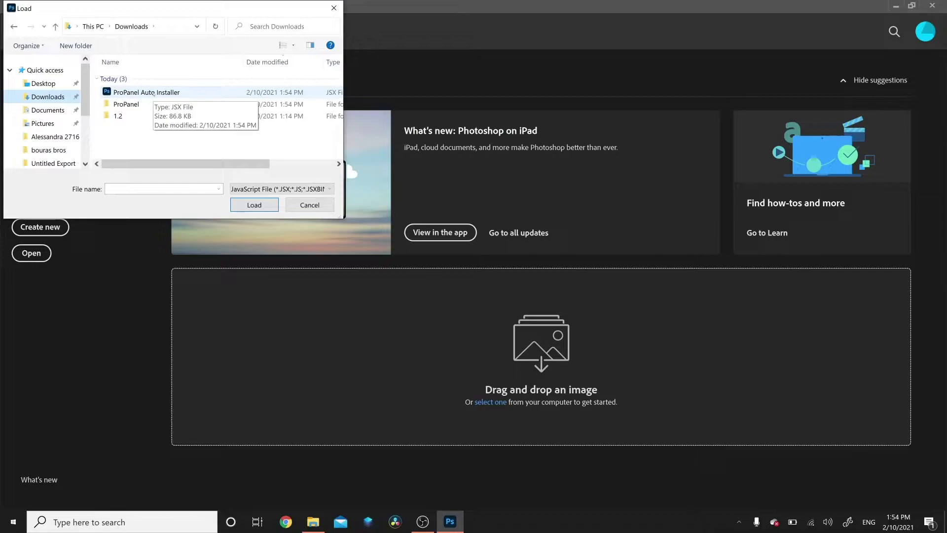
{"action": "left_click", "coordinate": [154, 92]}
{"action": "left_click", "coordinate": [264, 207]}
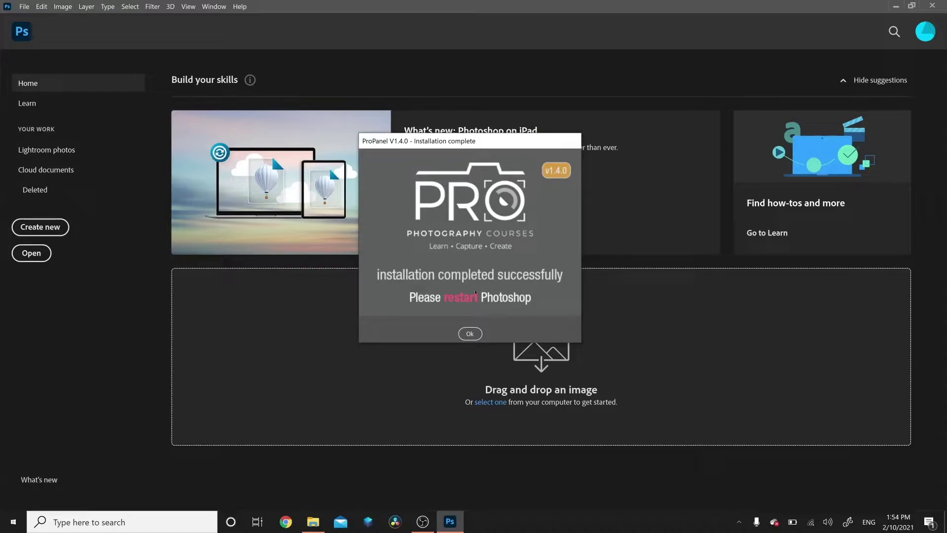
{"action": "left_click", "coordinate": [470, 335]}
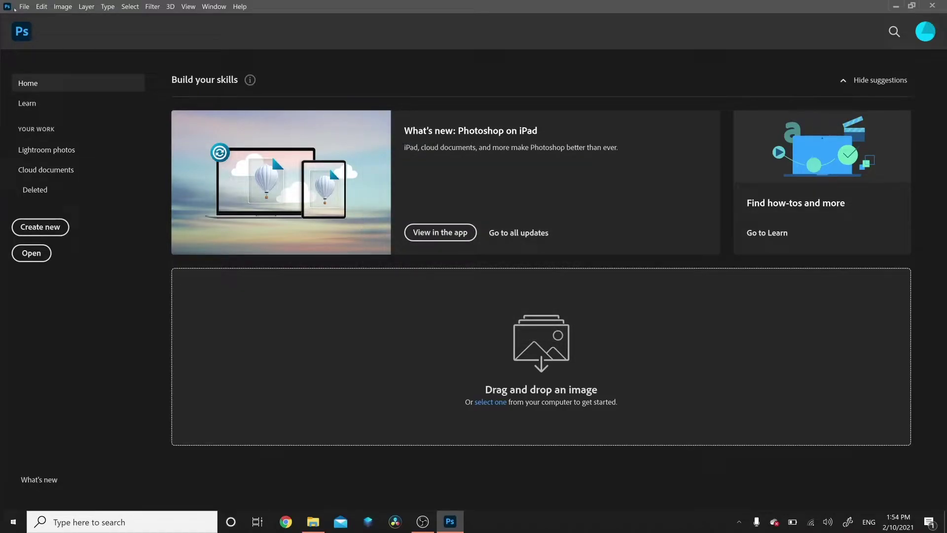
{"action": "left_click", "coordinate": [24, 6]}
- Quit and relaunch Photoshop 2020, then open Window > Extensions > Pro Panel to show its license-key form
{"action": "left_click", "coordinate": [31, 314]}
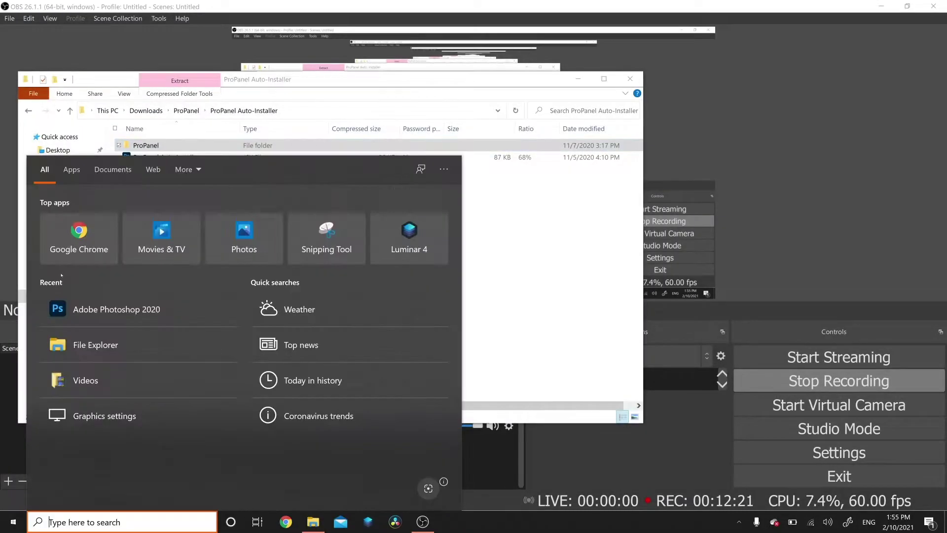
{"action": "left_click", "coordinate": [91, 310]}
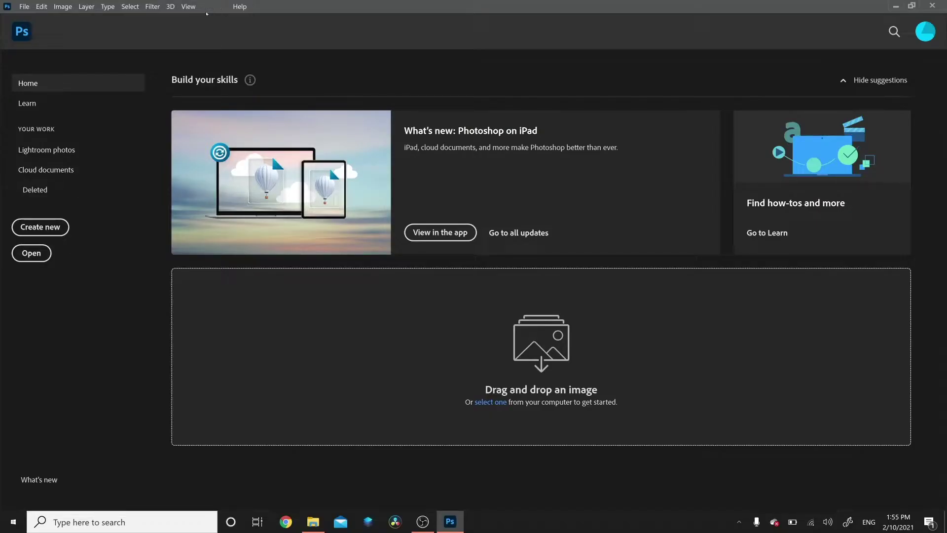
{"action": "left_click", "coordinate": [208, 7]}
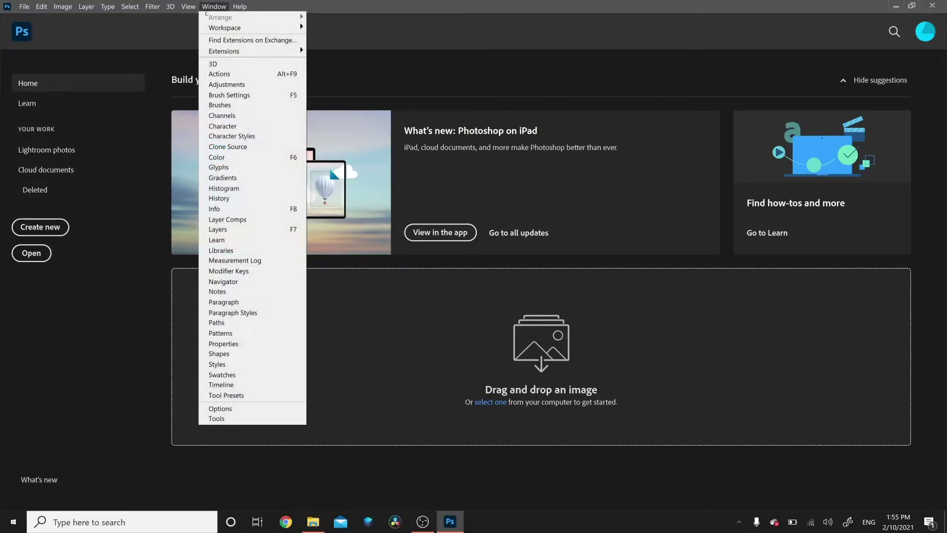
{"action": "mouse_move", "coordinate": [226, 50]}
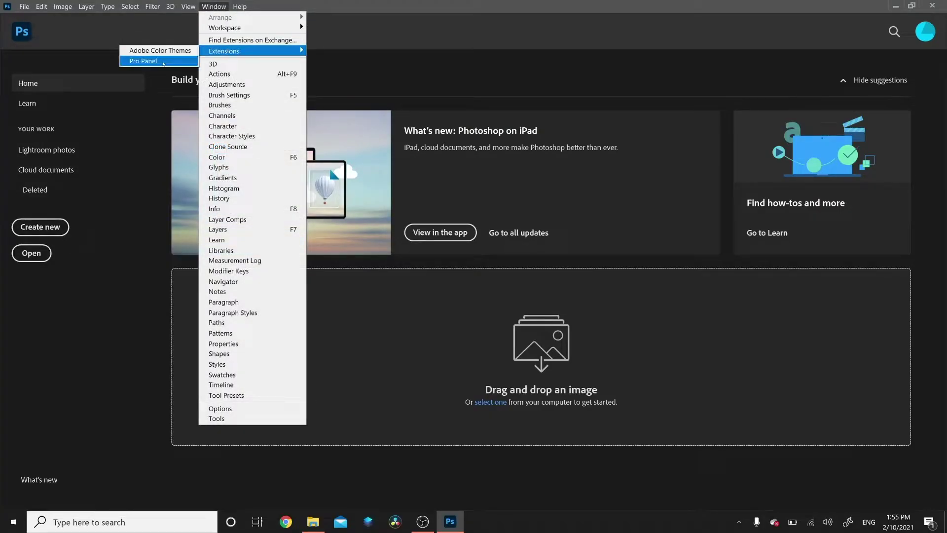
{"action": "left_click", "coordinate": [143, 60]}
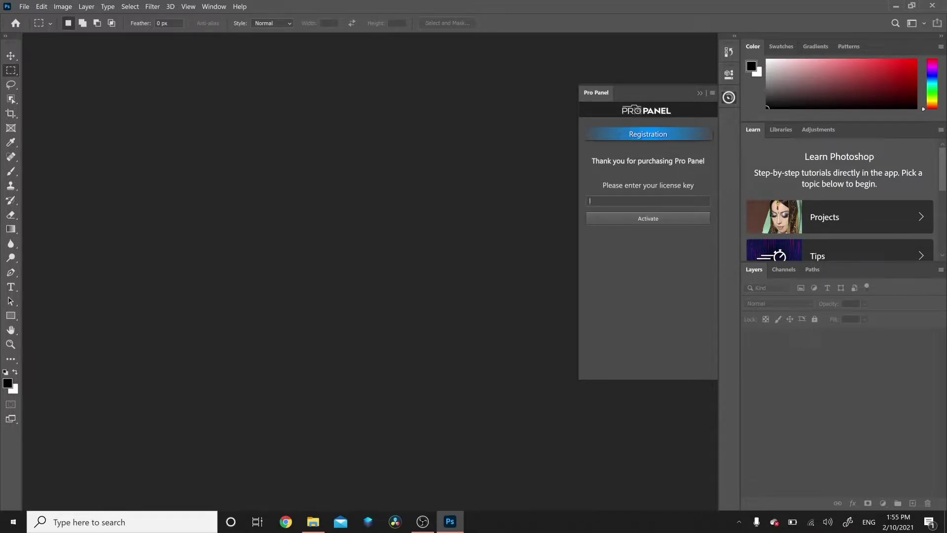
{"action": "left_click", "coordinate": [652, 221]}
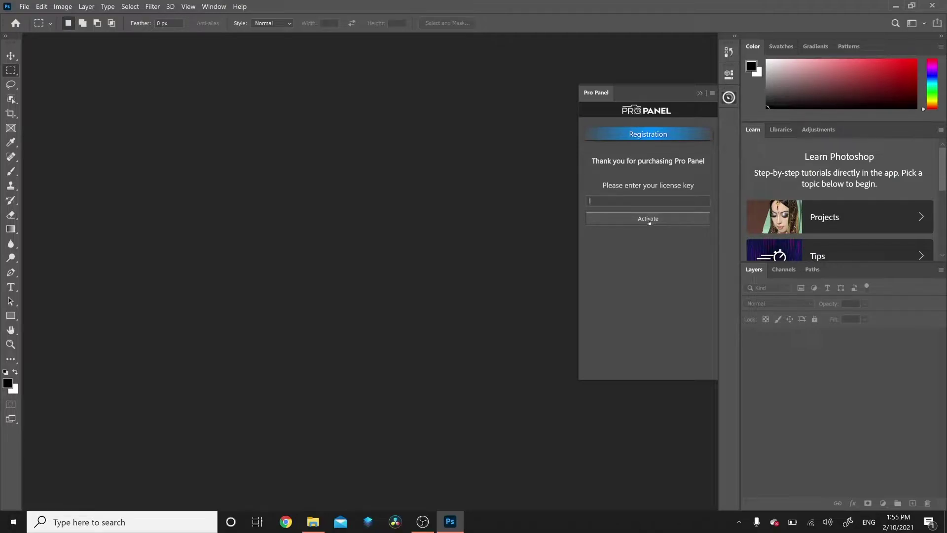
{"action": "left_click", "coordinate": [654, 217]}
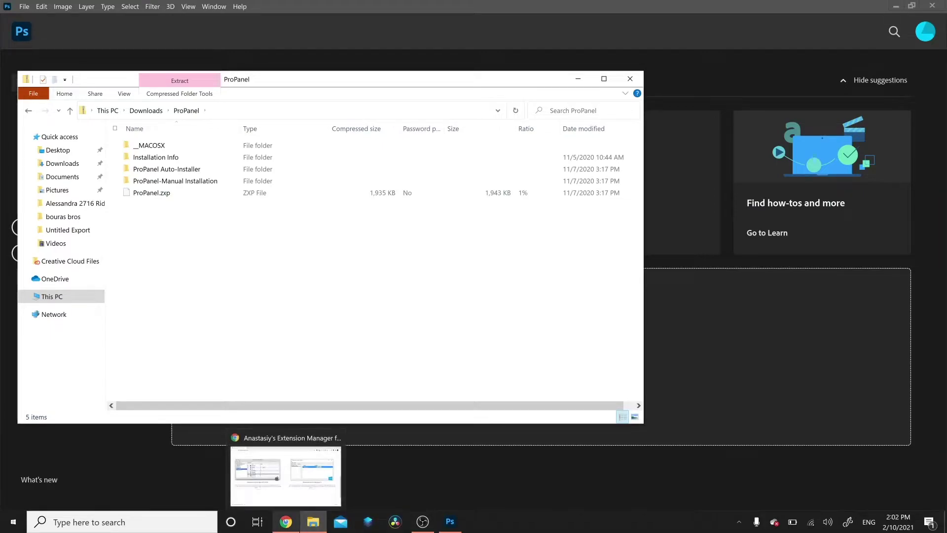
- Copy ProPanel.zxp from the ProPanel folder into Downloads and bring up Anastasiy's Extension Manager
{"action": "left_click", "coordinate": [286, 521]}
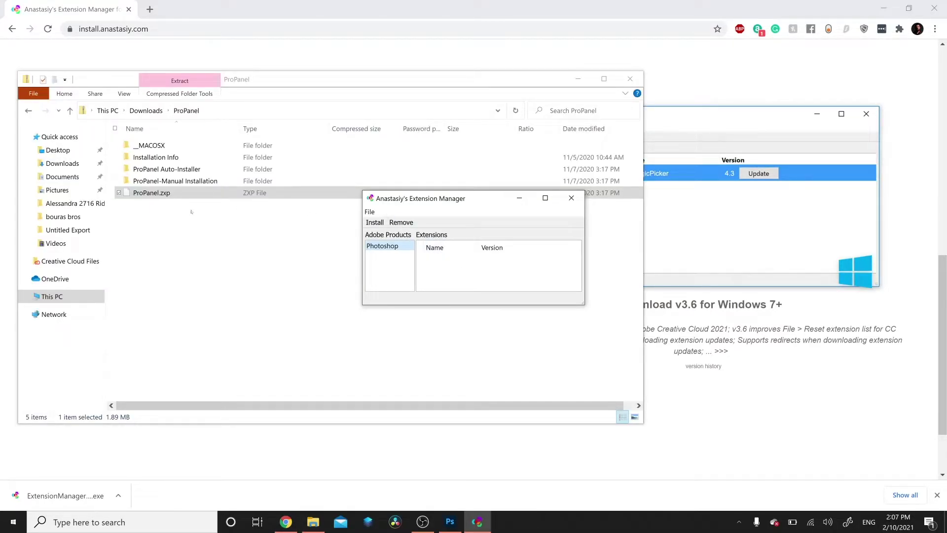
{"action": "left_click", "coordinate": [159, 196]}
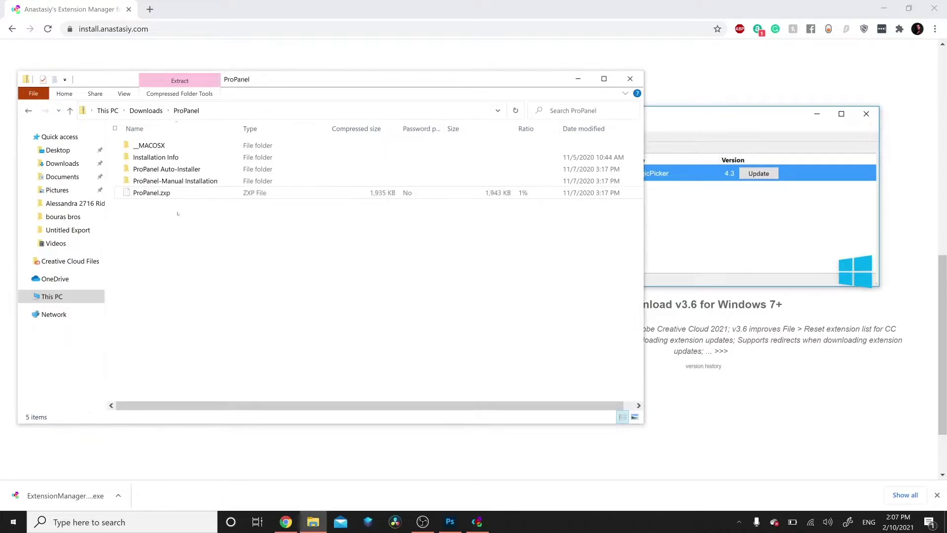
{"action": "right_click", "coordinate": [158, 196]}
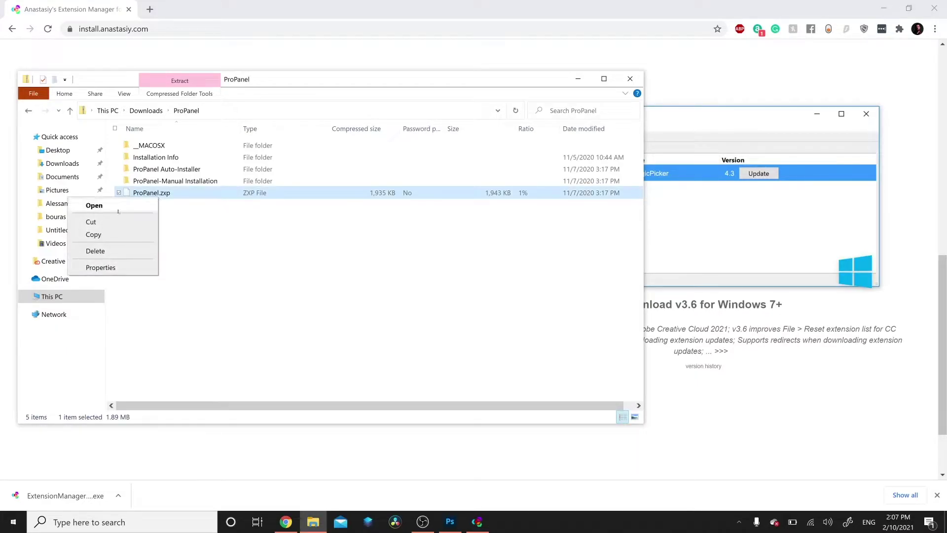
{"action": "left_click", "coordinate": [78, 191]}
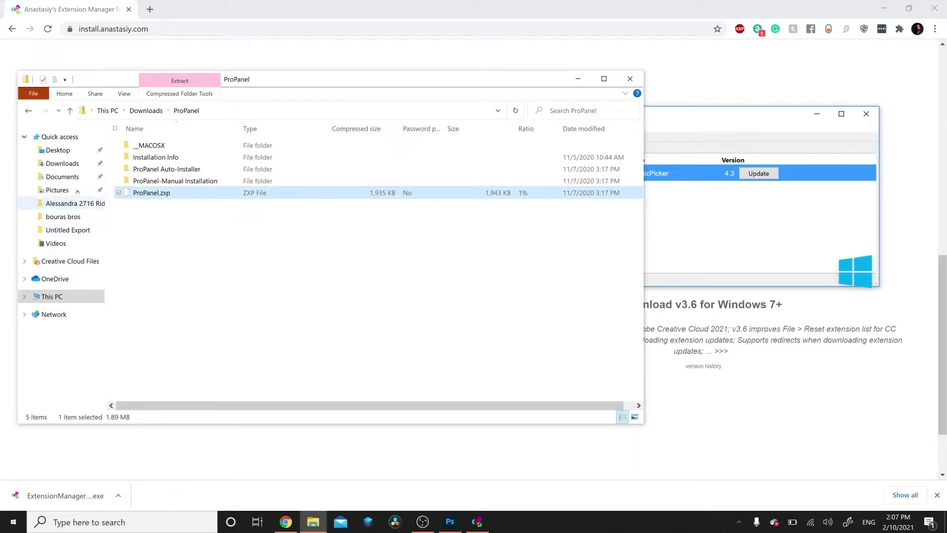
{"action": "left_click", "coordinate": [62, 163]}
{"action": "right_click", "coordinate": [65, 165]}
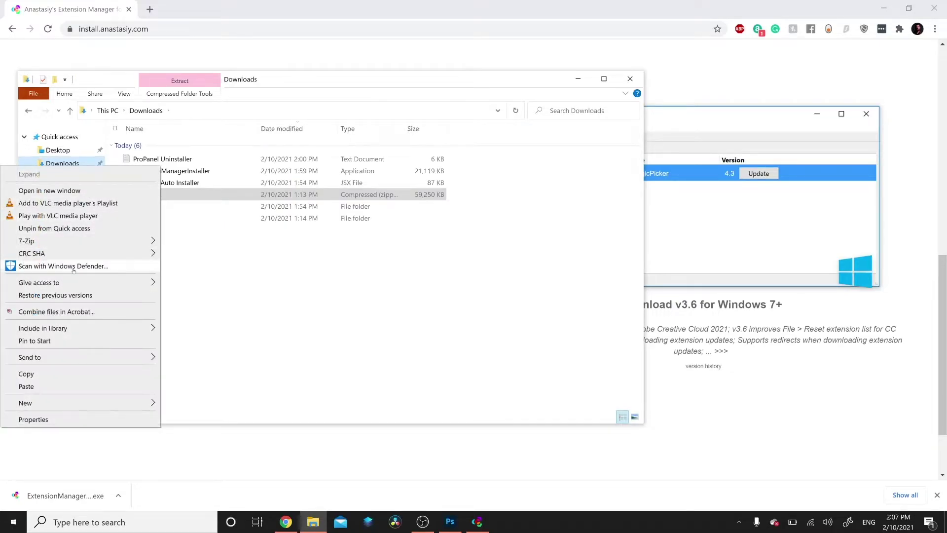
{"action": "left_click", "coordinate": [54, 385]}
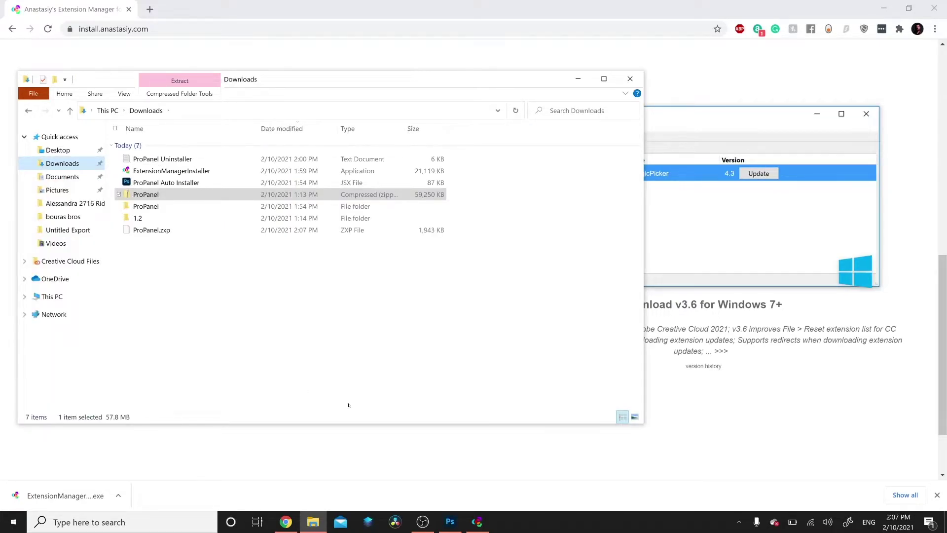
{"action": "left_click", "coordinate": [477, 521]}
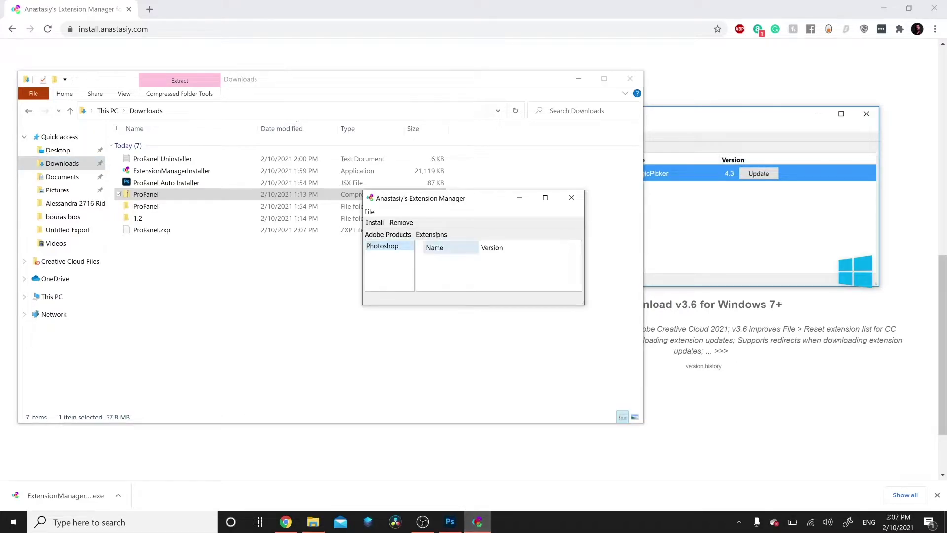
- Install ProPanel.zxp from Downloads with the Extension Manager, acknowledge the success message, and return to Photoshop
{"action": "left_click", "coordinate": [374, 223]}
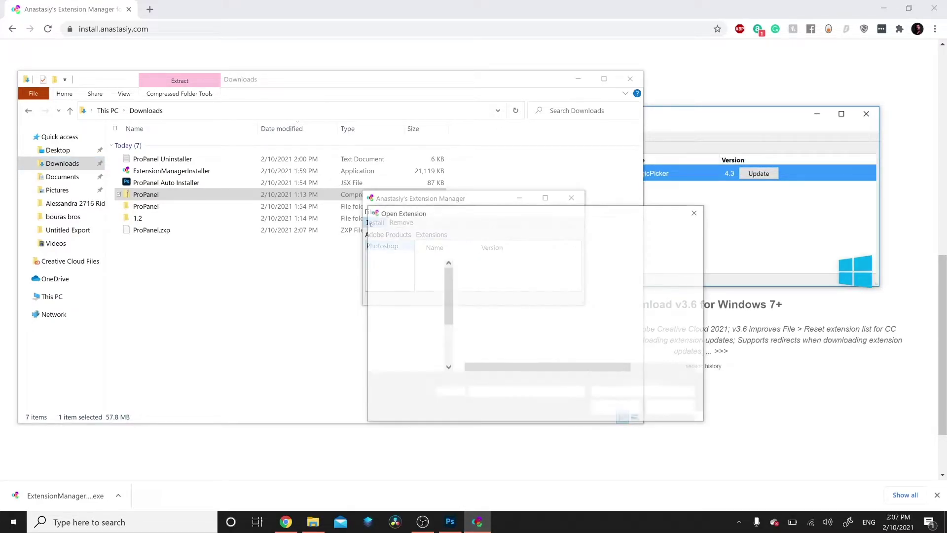
{"action": "left_click", "coordinate": [410, 301]}
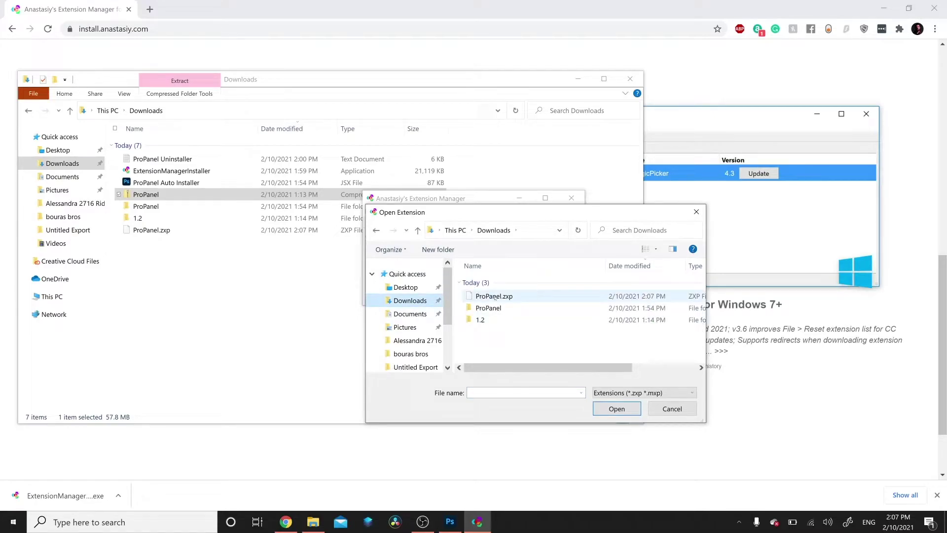
{"action": "left_click", "coordinate": [495, 297]}
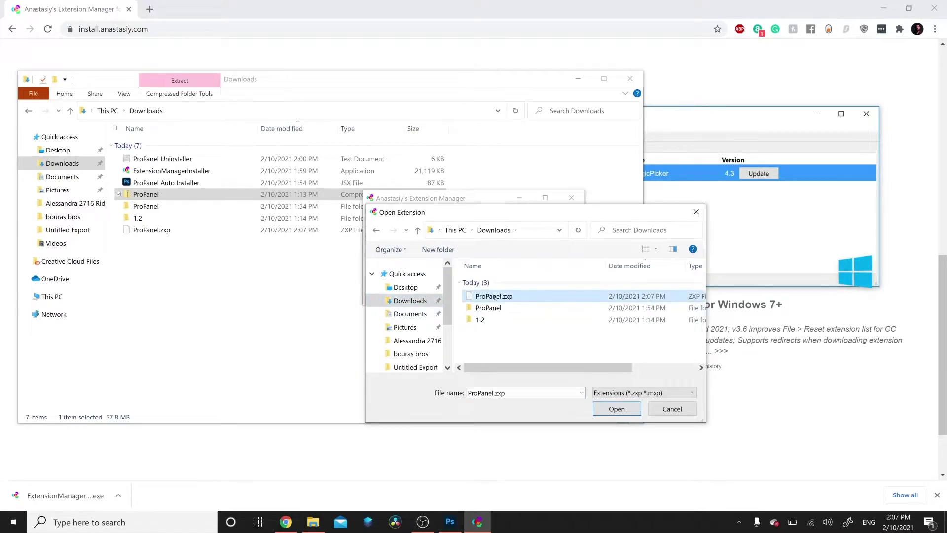
{"action": "left_click", "coordinate": [615, 407]}
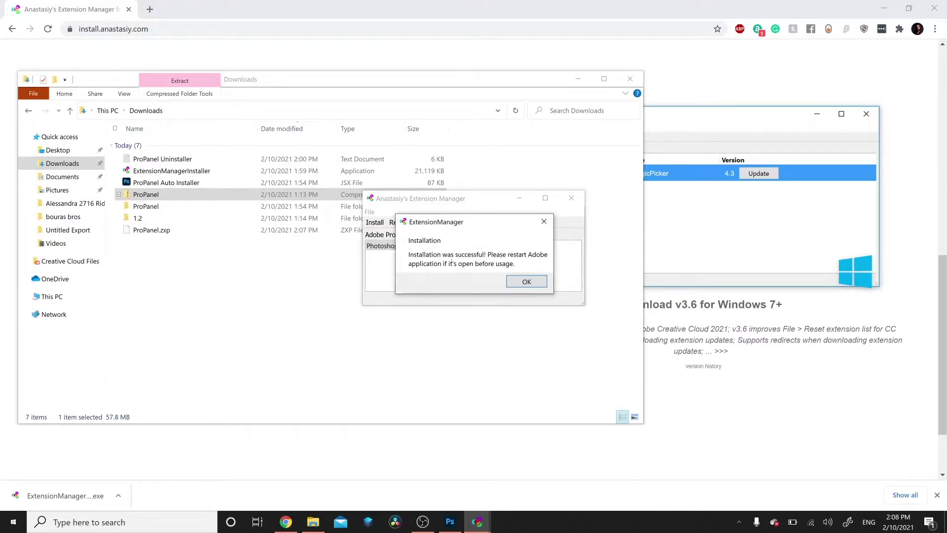
{"action": "left_click", "coordinate": [523, 282]}
{"action": "left_click", "coordinate": [450, 522]}
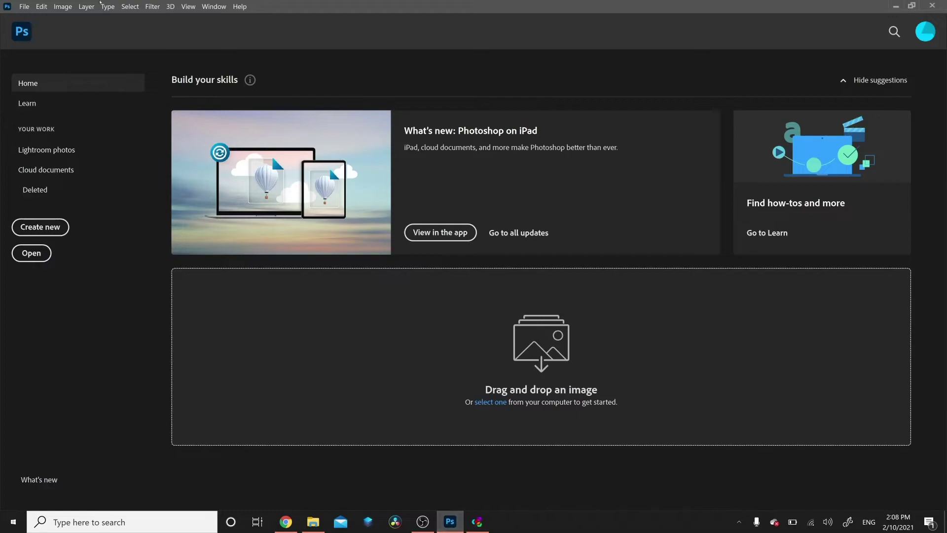
- Restart Photoshop 2020 from the Start menu and open Window > Extensions > Pro Panel's registration form
{"action": "left_click", "coordinate": [24, 6]}
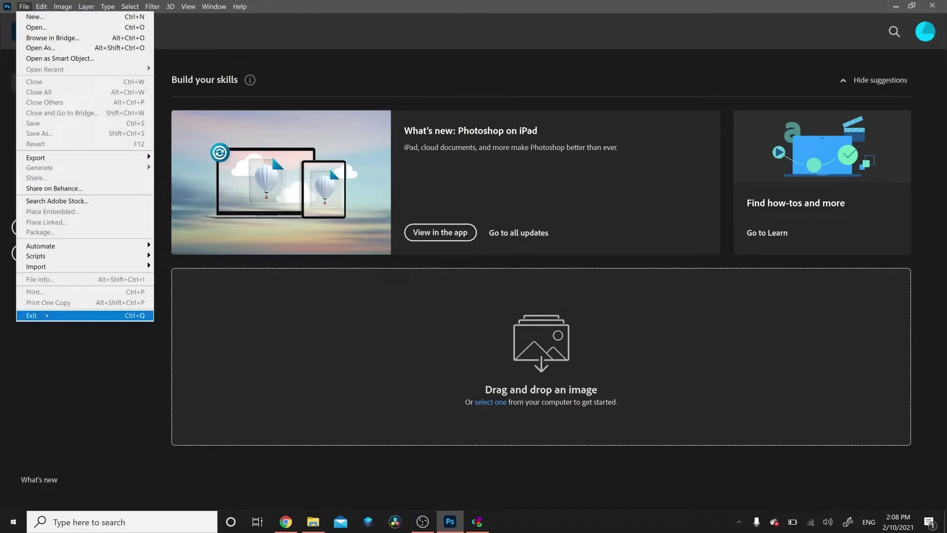
{"action": "left_click", "coordinate": [47, 315]}
{"action": "key", "text": "super"}
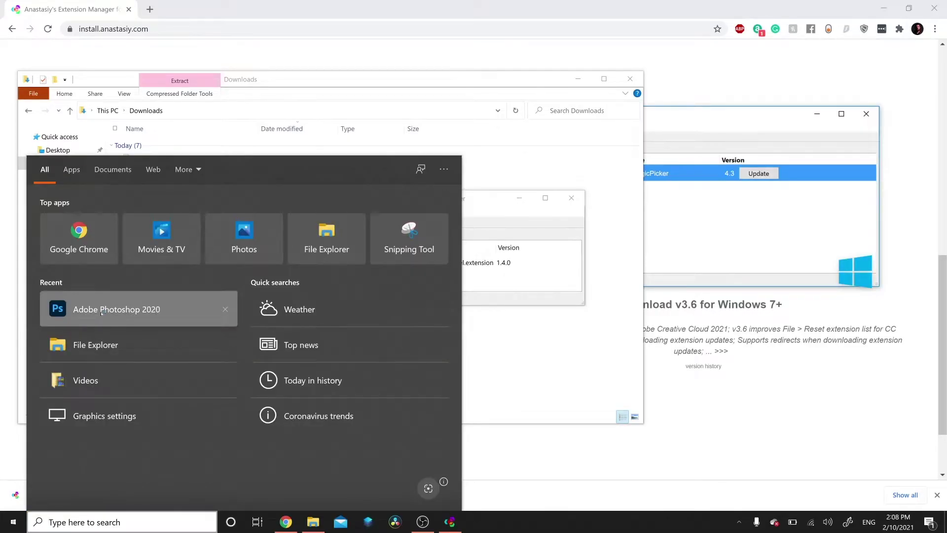
{"action": "left_click", "coordinate": [139, 308]}
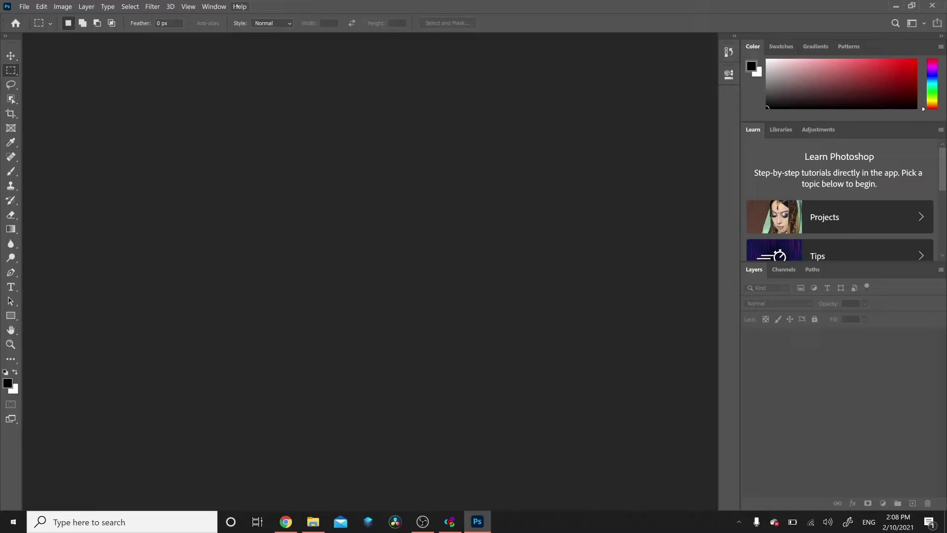
{"action": "left_click", "coordinate": [216, 6]}
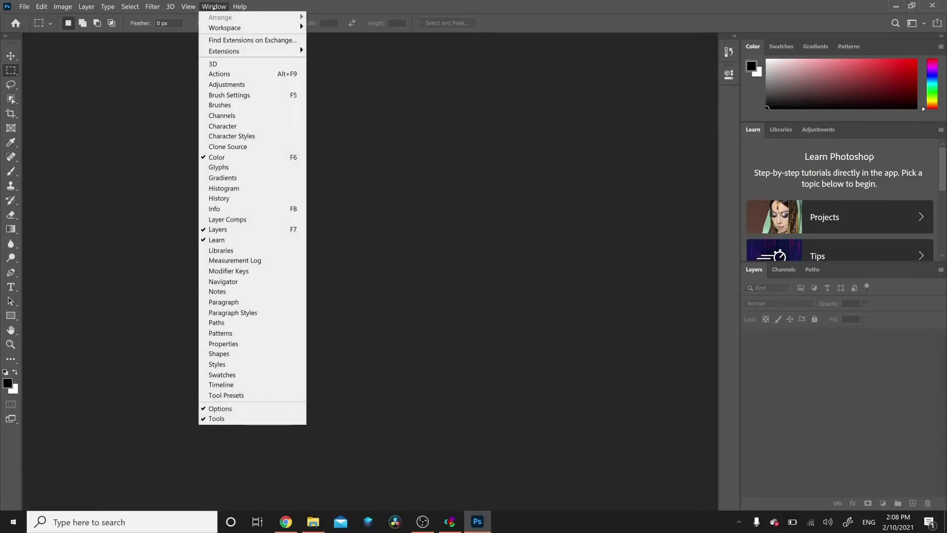
{"action": "mouse_move", "coordinate": [220, 51]}
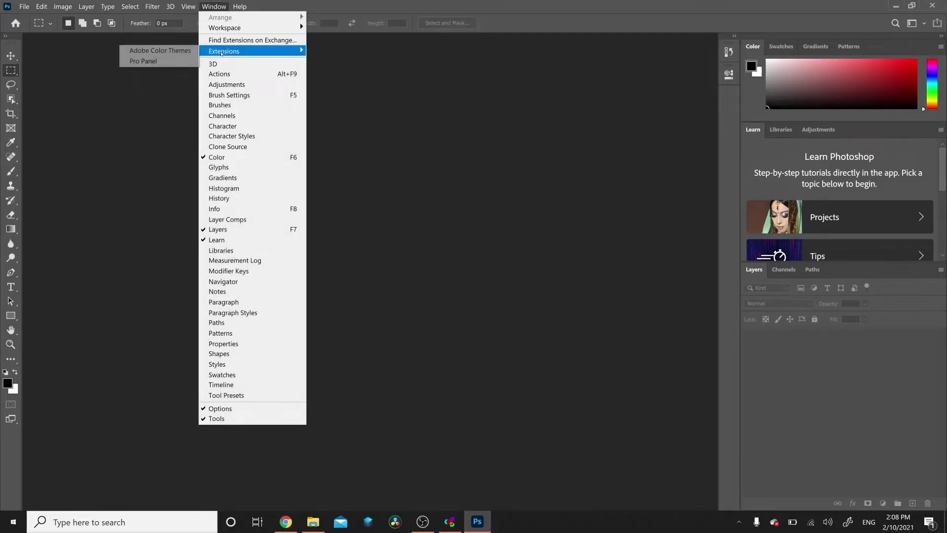
{"action": "left_click", "coordinate": [157, 61]}
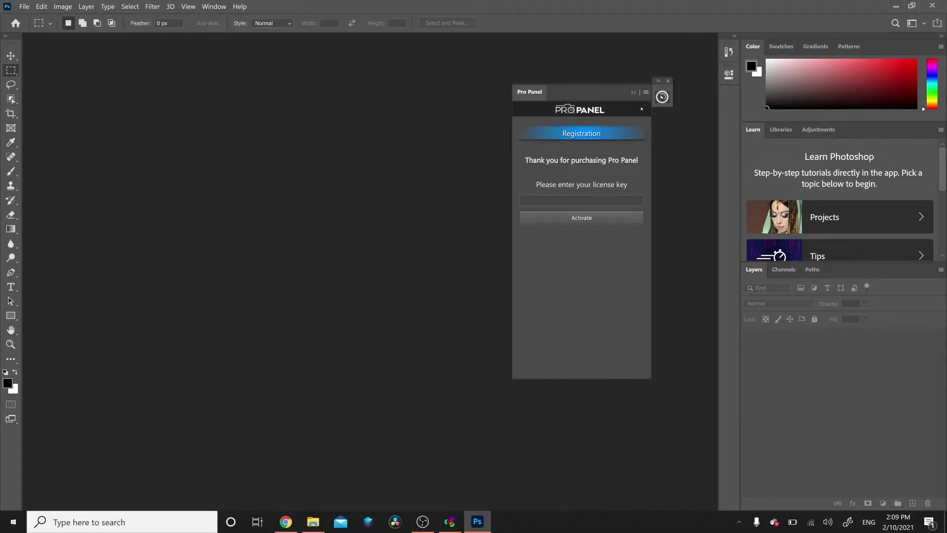
- Dock the floating Pro Panel into the right panel strip and expand it
{"action": "left_click_drag", "start_coordinate": [661, 81], "coordinate": [728, 94]}
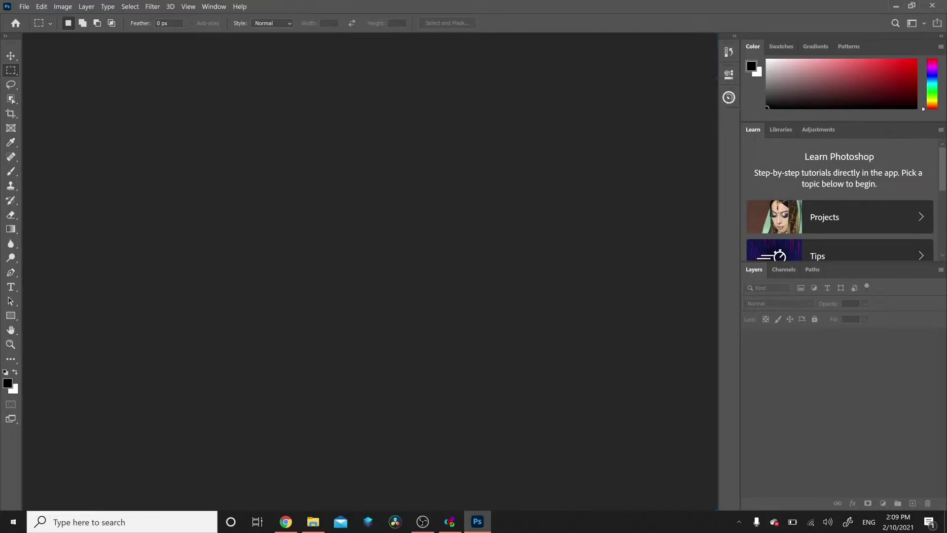
{"action": "left_click", "coordinate": [729, 97]}
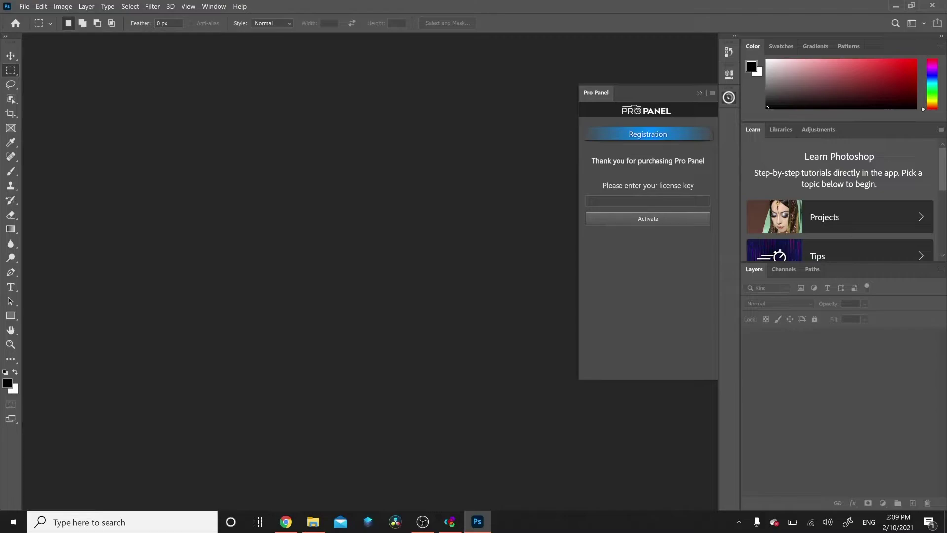
{"action": "left_click", "coordinate": [24, 7]}
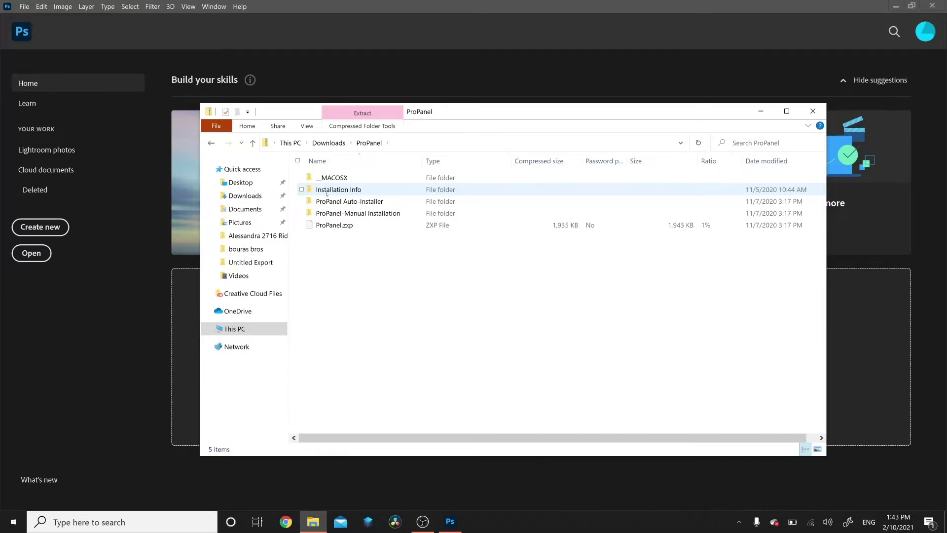
- Open a second File Explorer window and place it below the ProPanel folder window
{"action": "right_click", "coordinate": [313, 521]}
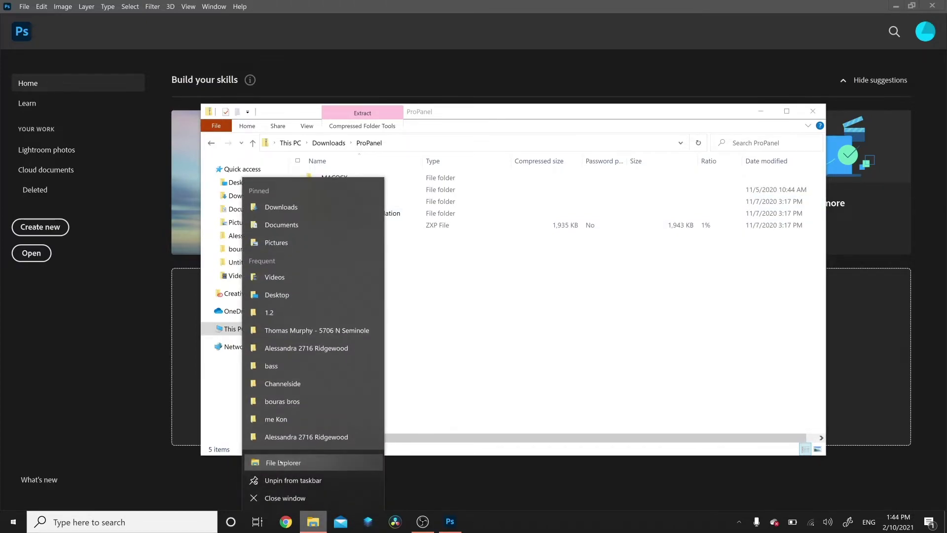
{"action": "left_click", "coordinate": [282, 462]}
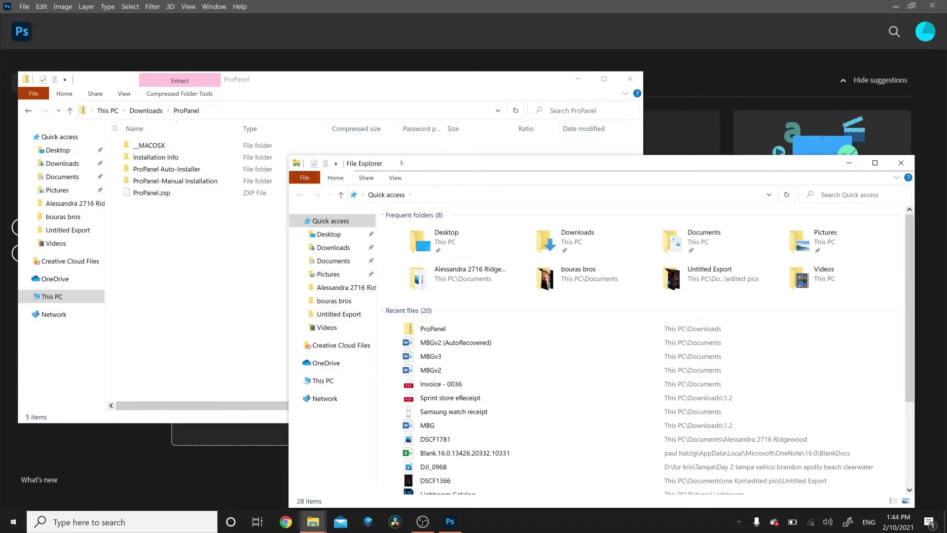
{"action": "left_click_drag", "start_coordinate": [402, 163], "coordinate": [296, 242]}
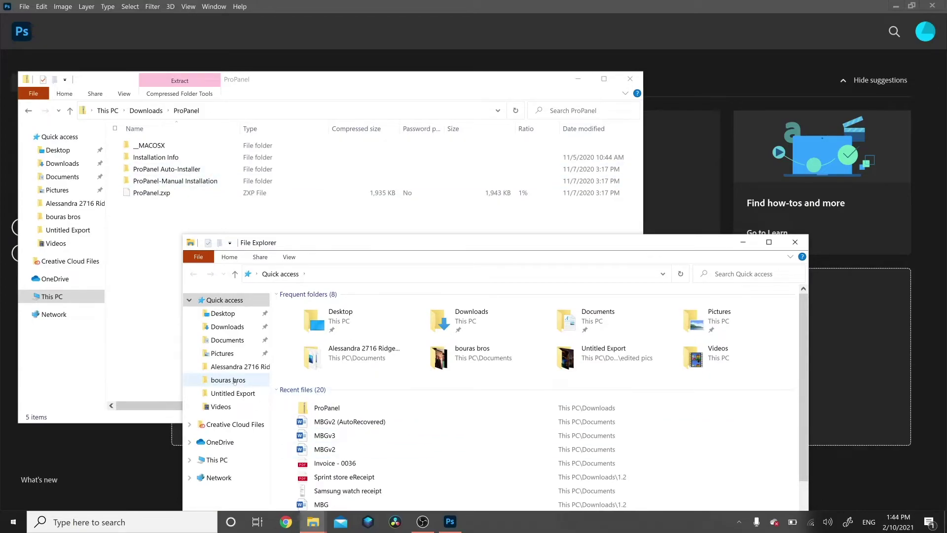
- Navigate the new window to C:\Program Files\Common Files\Adobe\CEP\extensions
{"action": "left_click", "coordinate": [217, 459]}
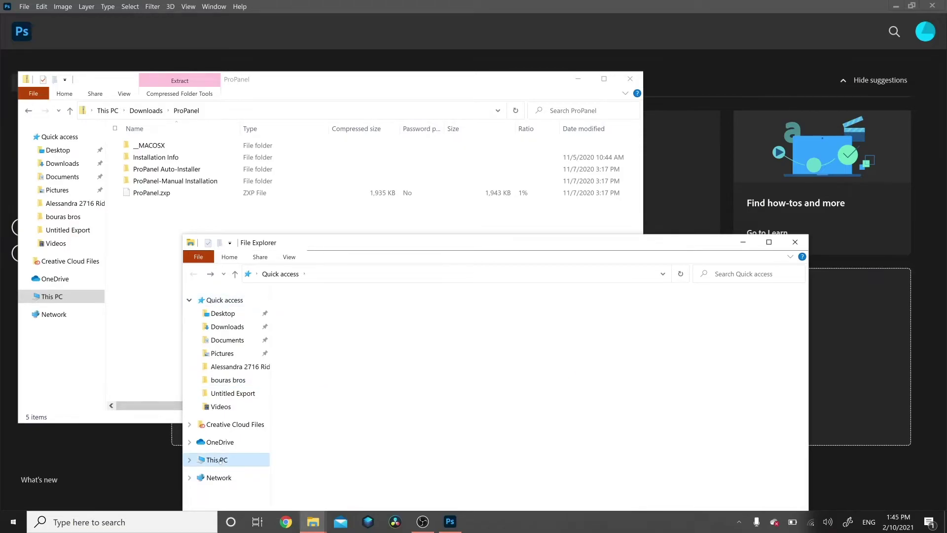
{"action": "double_click", "coordinate": [334, 429]}
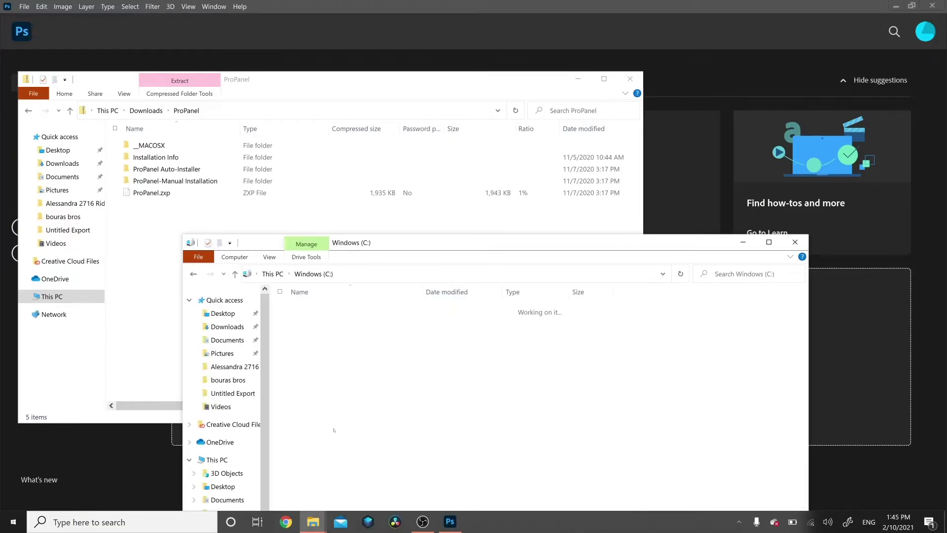
{"action": "double_click", "coordinate": [319, 344]}
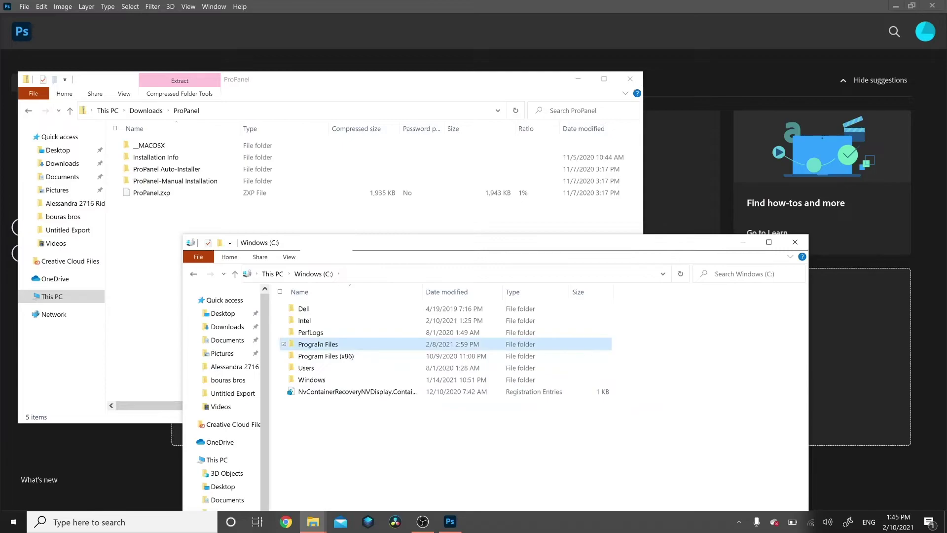
{"action": "double_click", "coordinate": [320, 343]}
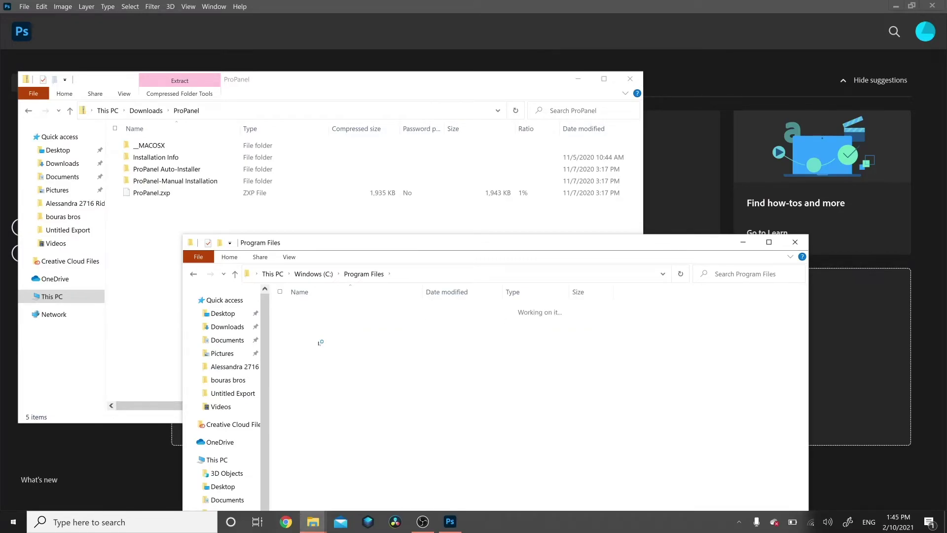
{"action": "double_click", "coordinate": [308, 308]}
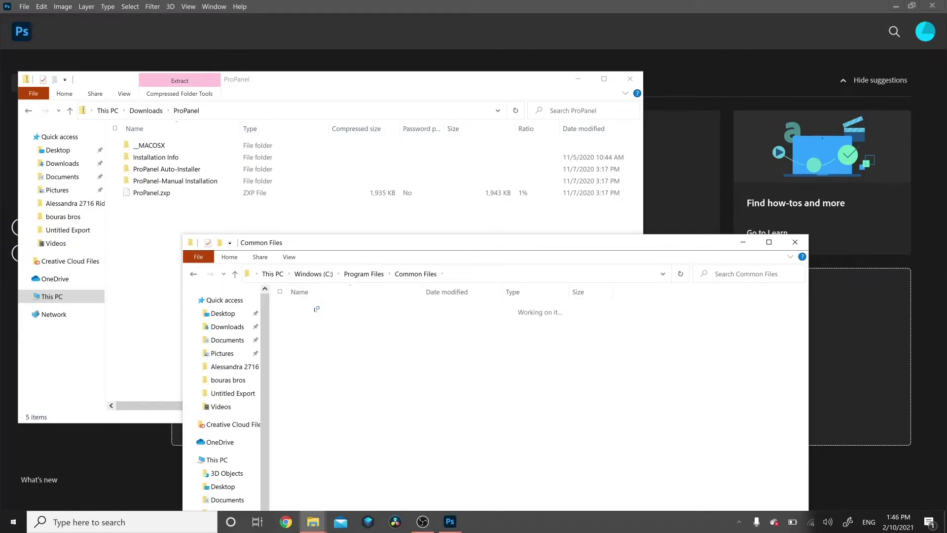
{"action": "double_click", "coordinate": [304, 332]}
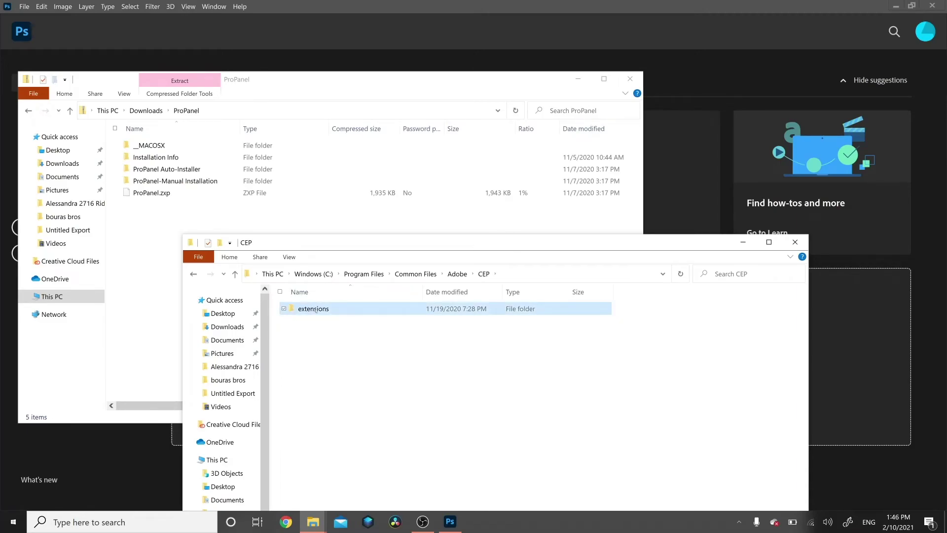
{"action": "double_click", "coordinate": [314, 309]}
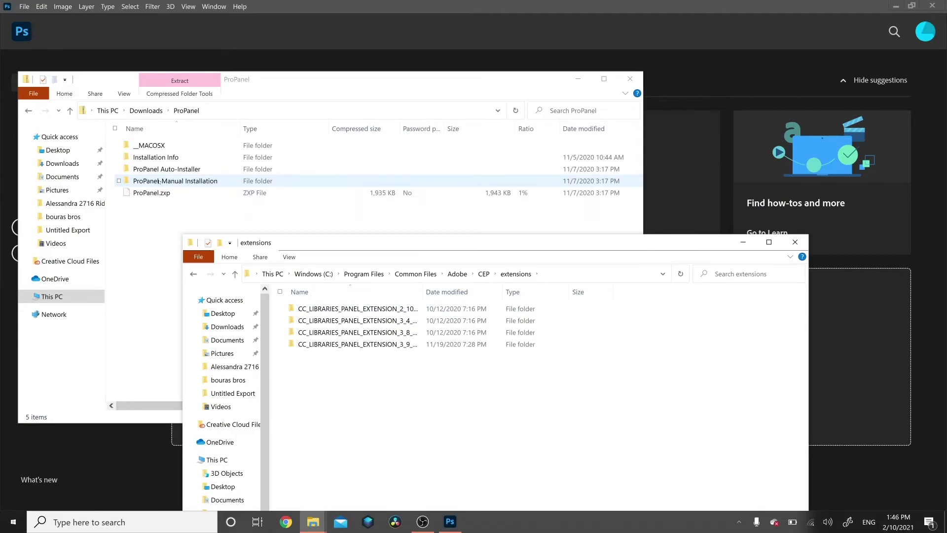
- Copy the ProPanel folder from ProPanel-Manual Installation and paste it into the CEP extensions folder
{"action": "double_click", "coordinate": [159, 181]}
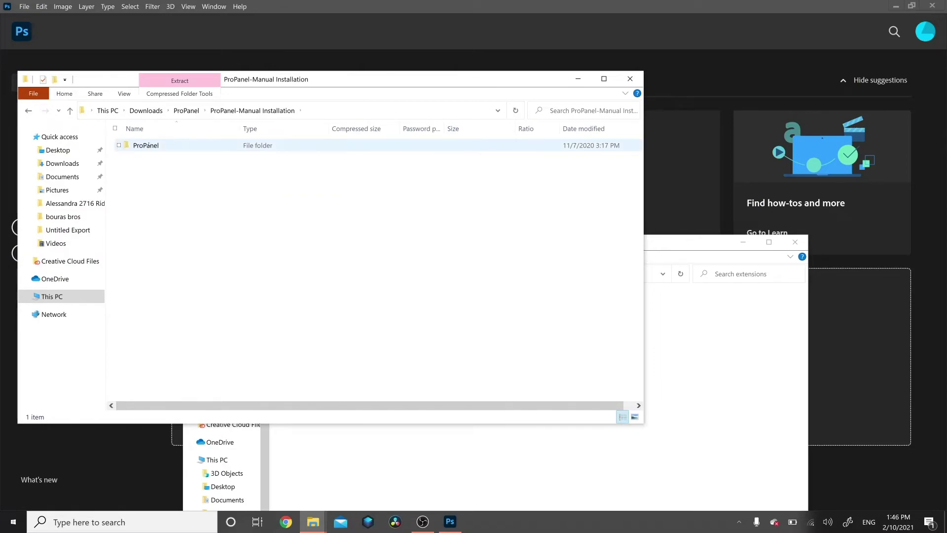
{"action": "right_click", "coordinate": [146, 144]}
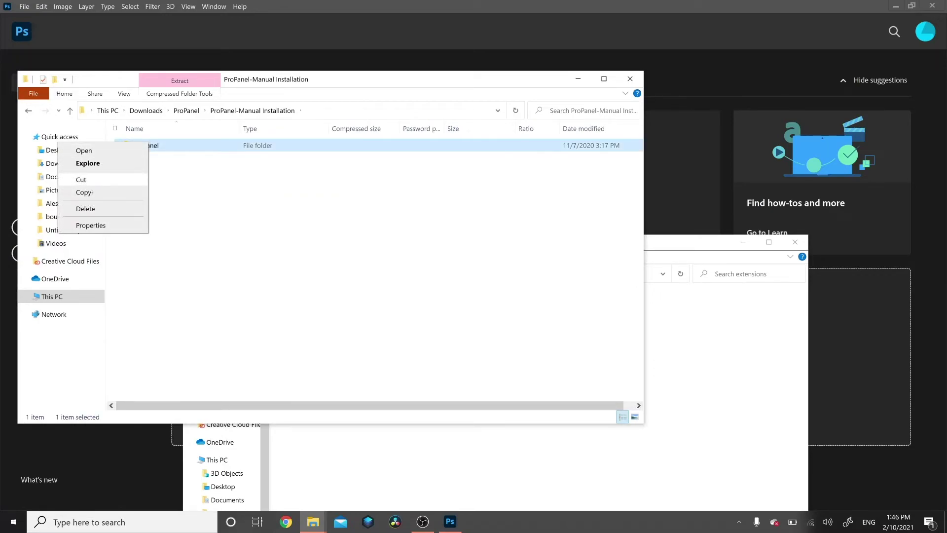
{"action": "left_click", "coordinate": [84, 192]}
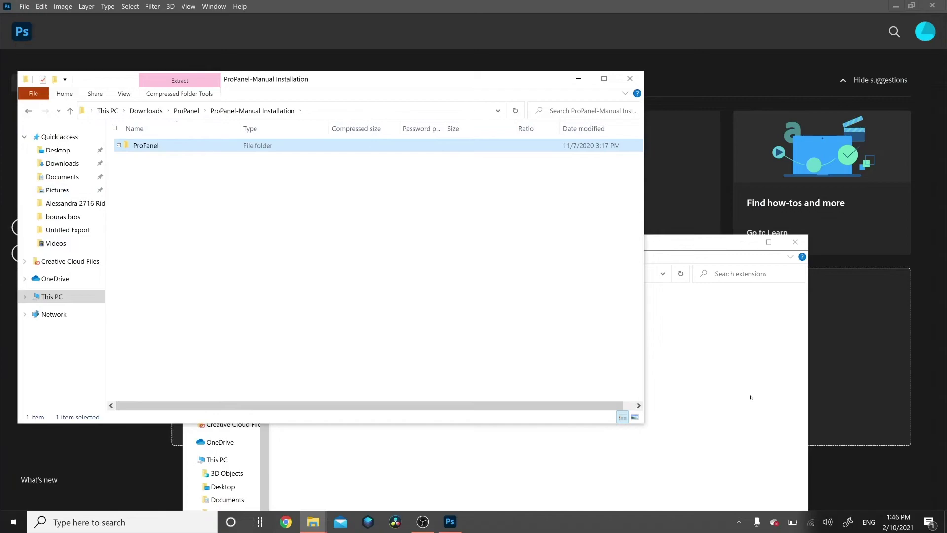
{"action": "left_click", "coordinate": [316, 444]}
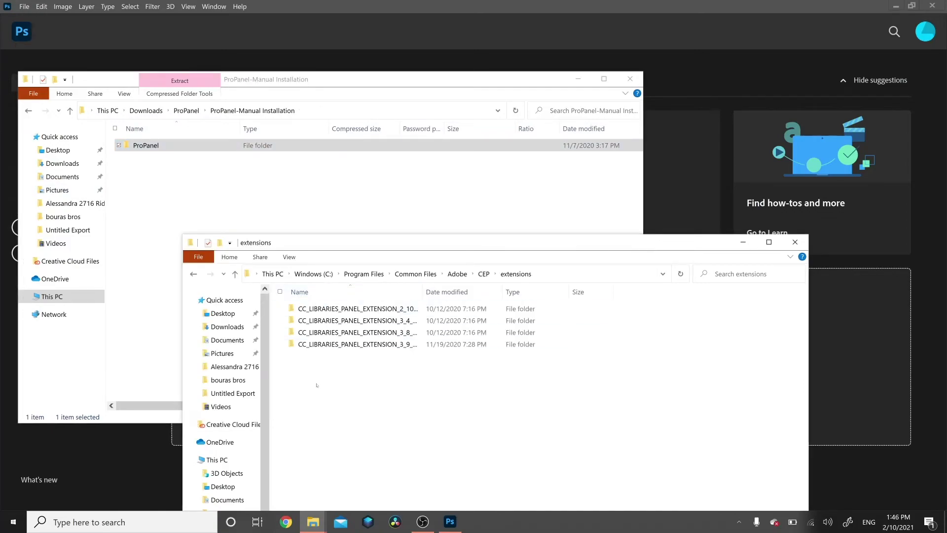
{"action": "right_click", "coordinate": [317, 385]}
{"action": "left_click", "coordinate": [215, 313]}
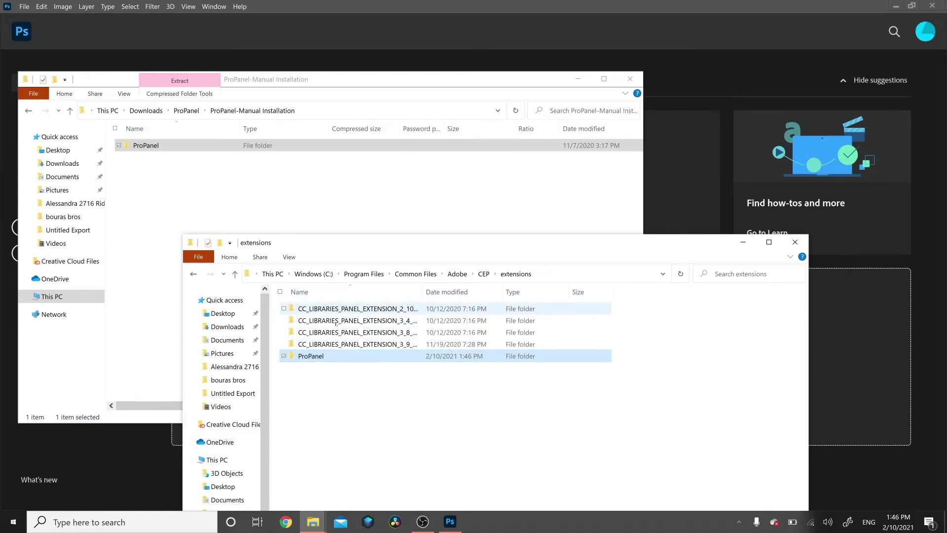
{"action": "left_click", "coordinate": [324, 390]}
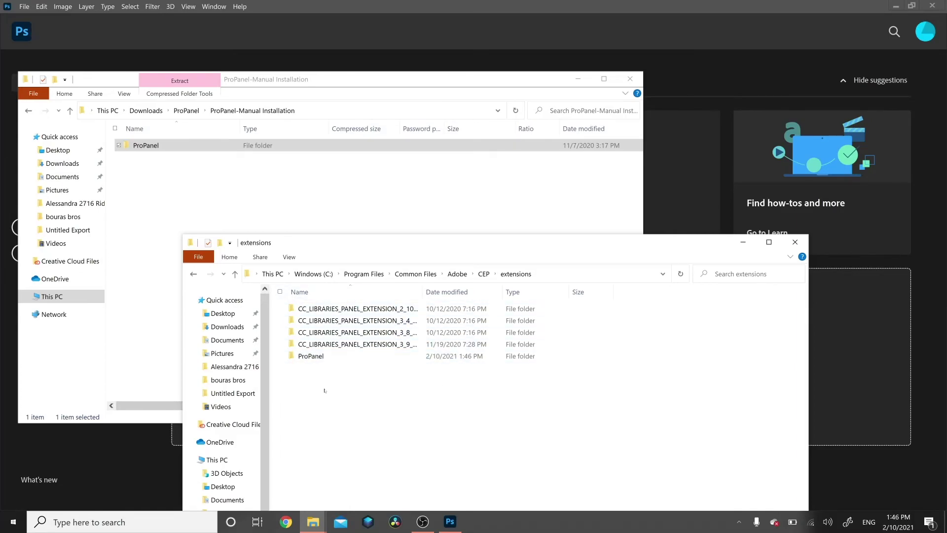
- Quit Photoshop and relaunch Adobe Photoshop 2020 by searching 'pho' in Start
{"action": "left_click", "coordinate": [122, 16]}
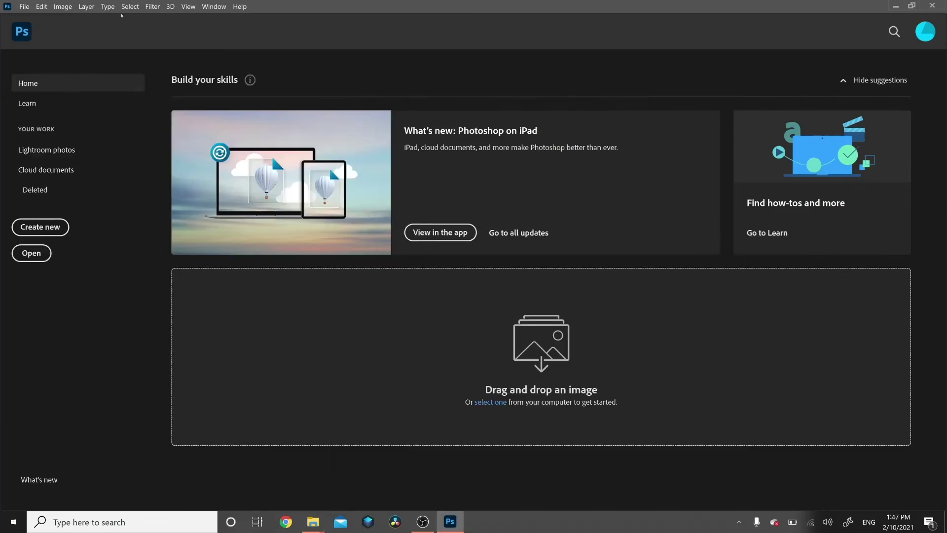
{"action": "left_click", "coordinate": [27, 8]}
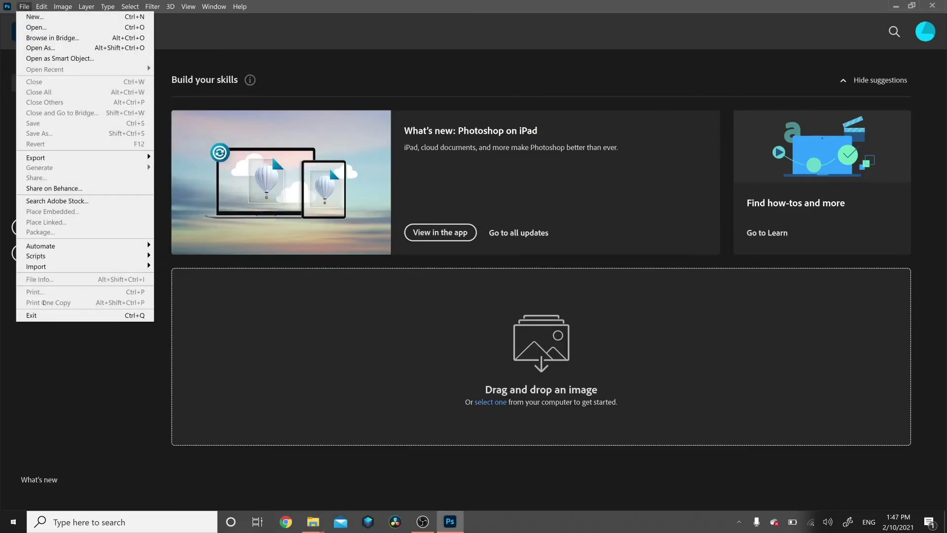
{"action": "left_click", "coordinate": [31, 315]}
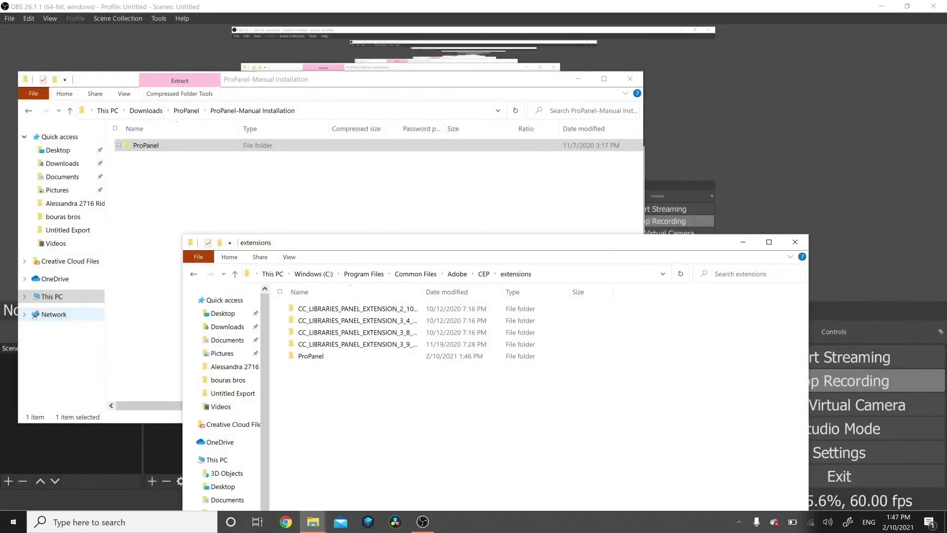
{"action": "key", "text": "super"}
{"action": "type", "text": "pho"}
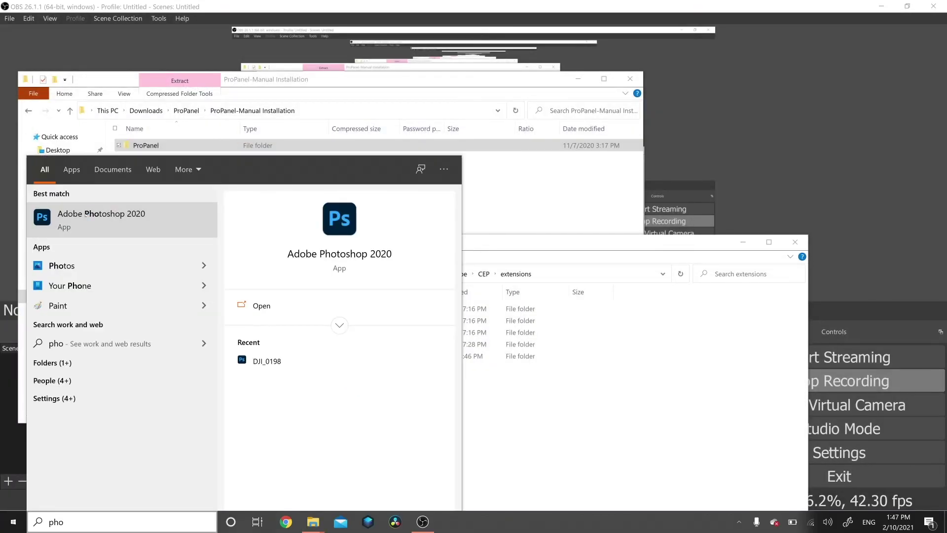
{"action": "left_click", "coordinate": [85, 213]}
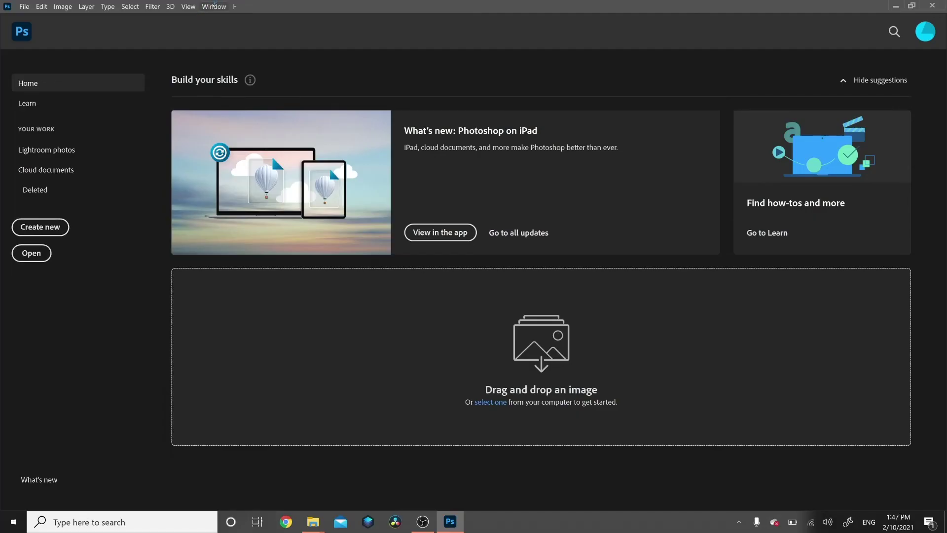
- Open Window > Extensions > Pro Panel to show its license-key registration form
{"action": "left_click", "coordinate": [214, 6]}
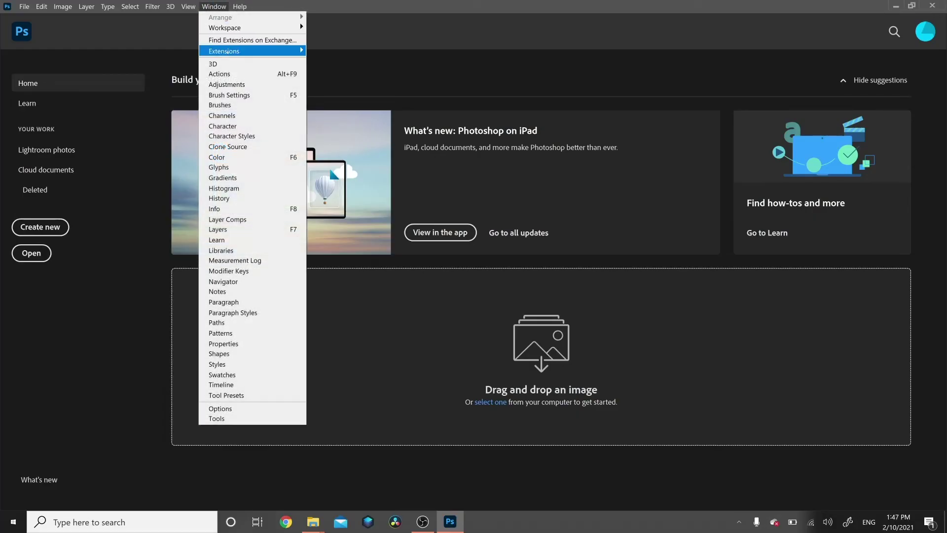
{"action": "mouse_move", "coordinate": [228, 53]}
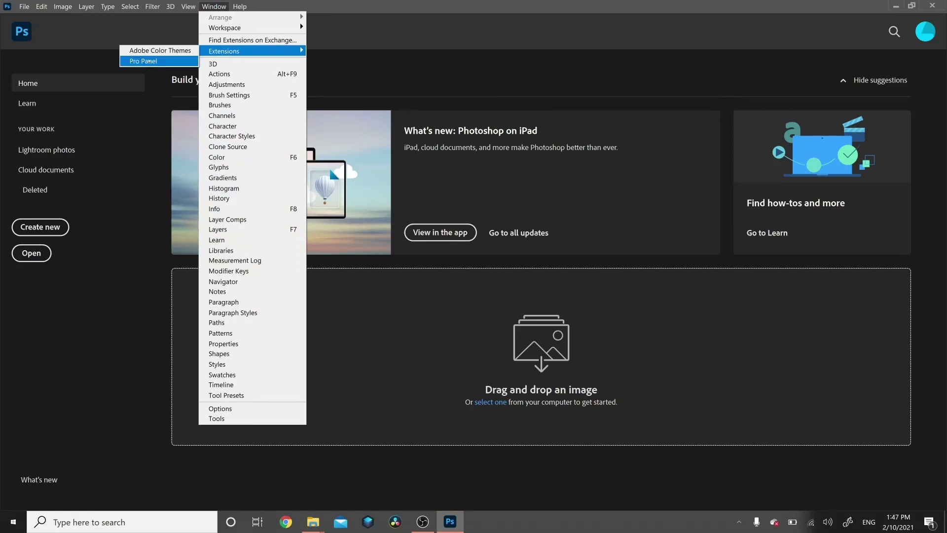
{"action": "left_click", "coordinate": [143, 61]}
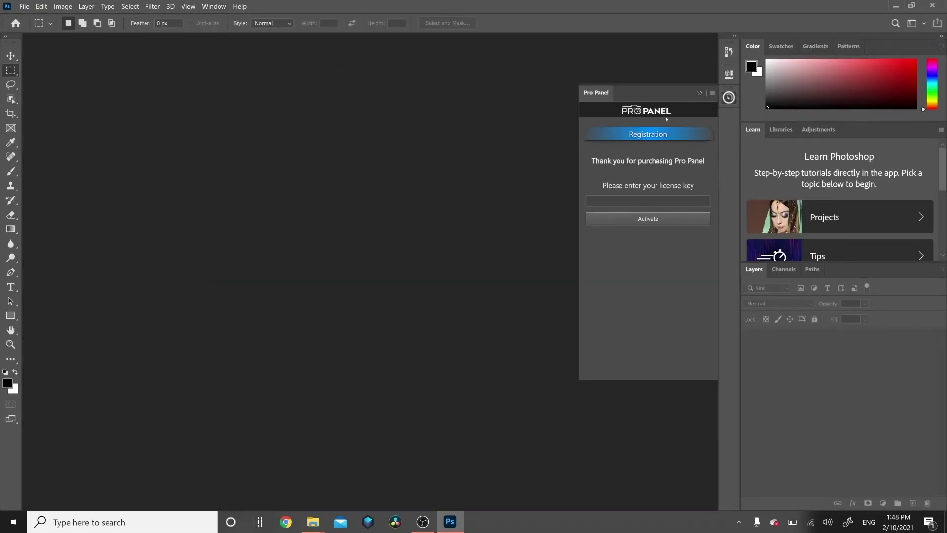